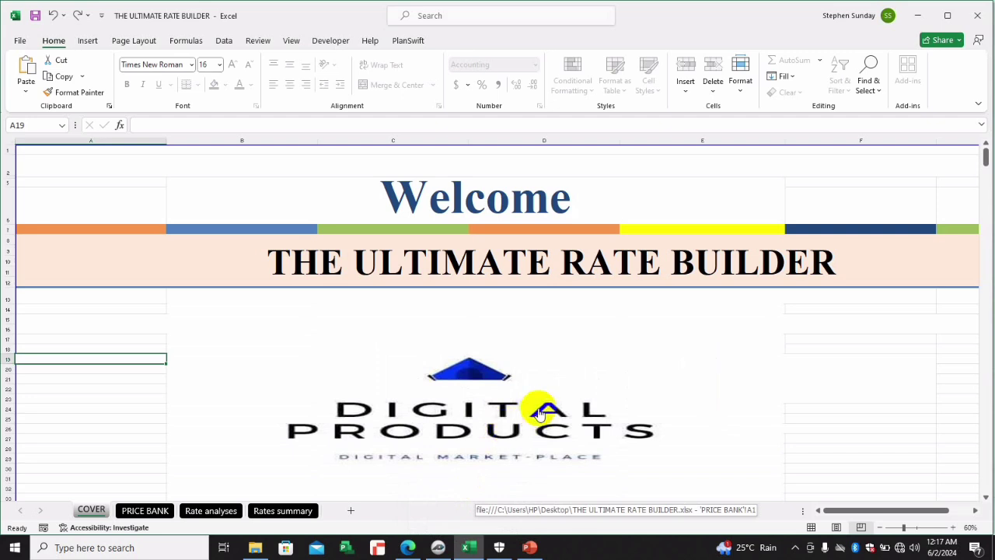
# Step: Open the PRICE BANK sheet from the cover and review its material prices down to the basic labour rates and equipment tables
pyautogui.click(478, 387)
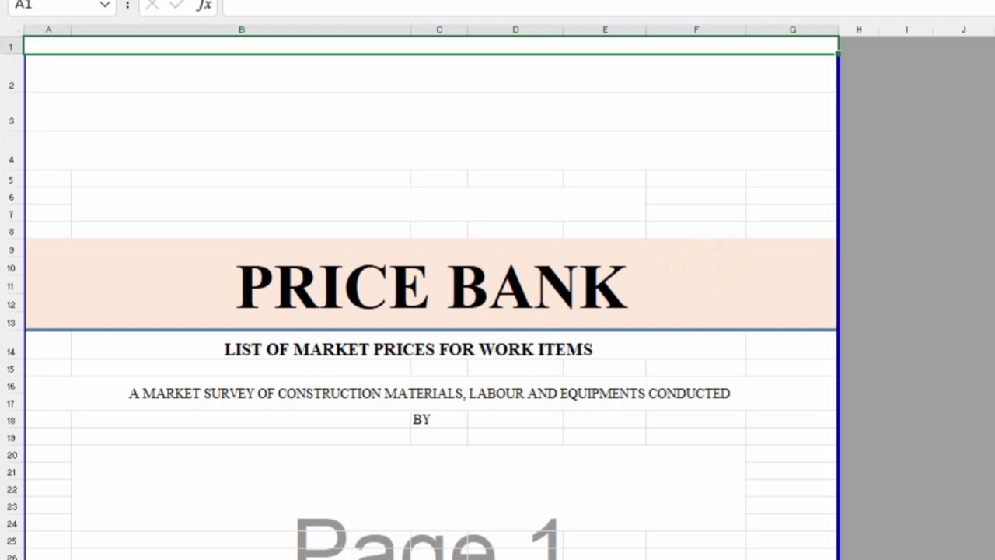
pyautogui.scroll(-6, 432, 295)
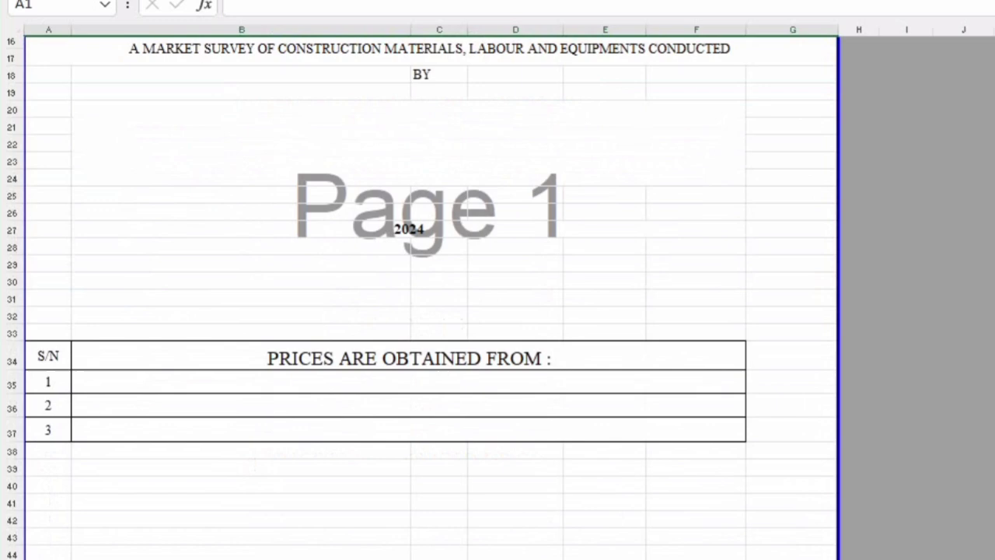
pyautogui.scroll(-6, 431, 295)
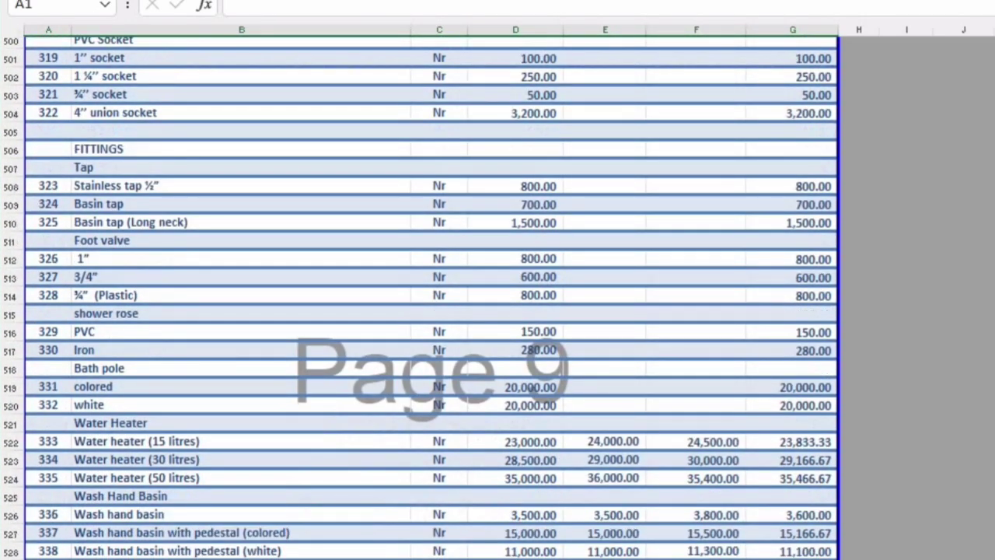
pyautogui.scroll(-4, 431, 298)
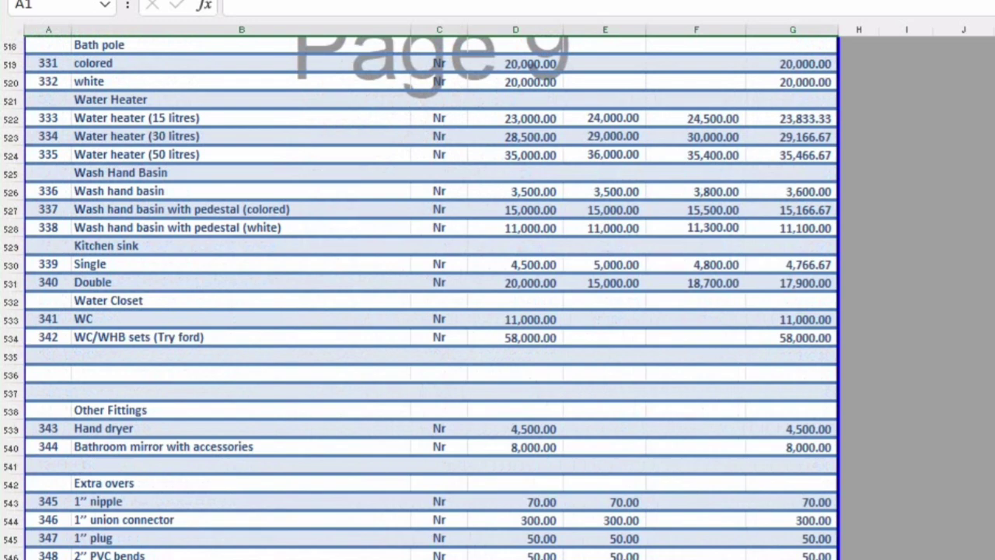
pyautogui.scroll(-7, 432, 297)
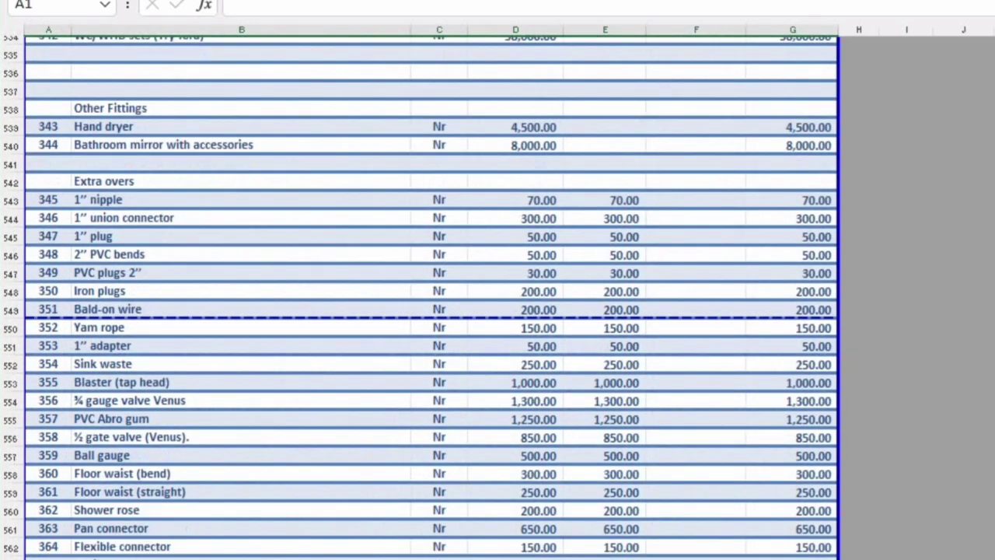
pyautogui.scroll(-3, 432, 298)
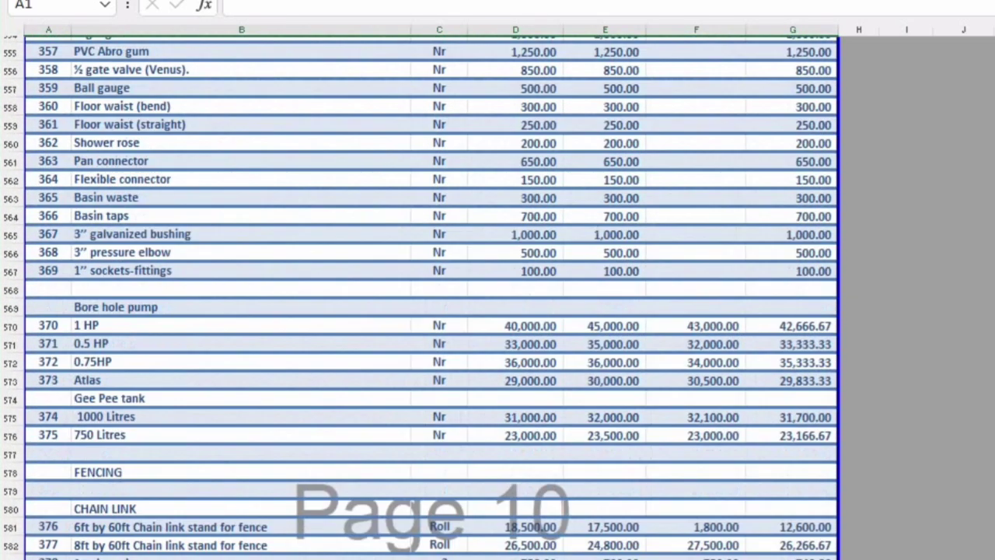
pyautogui.scroll(-7, 431, 297)
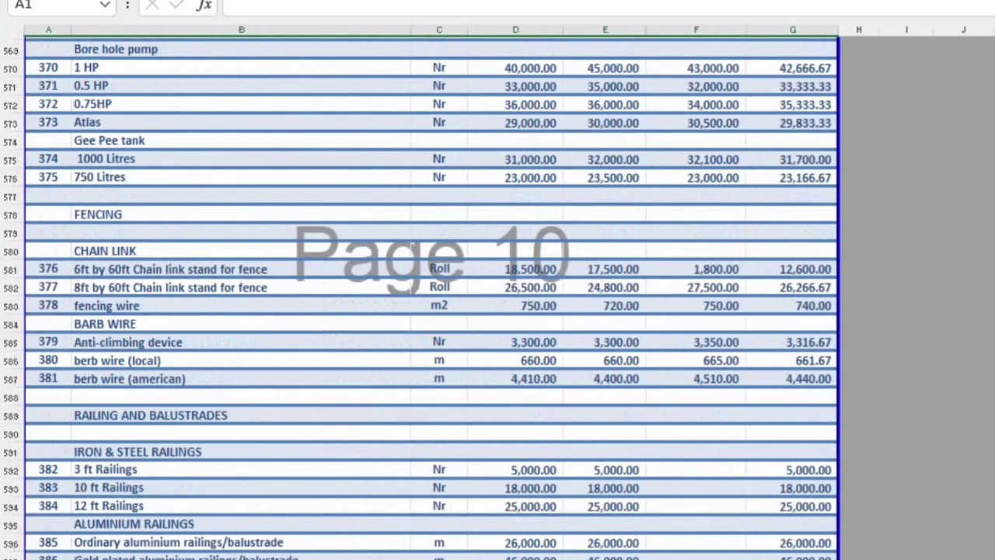
pyautogui.scroll(-1, 431, 297)
pyautogui.scroll(-1, 431, 298)
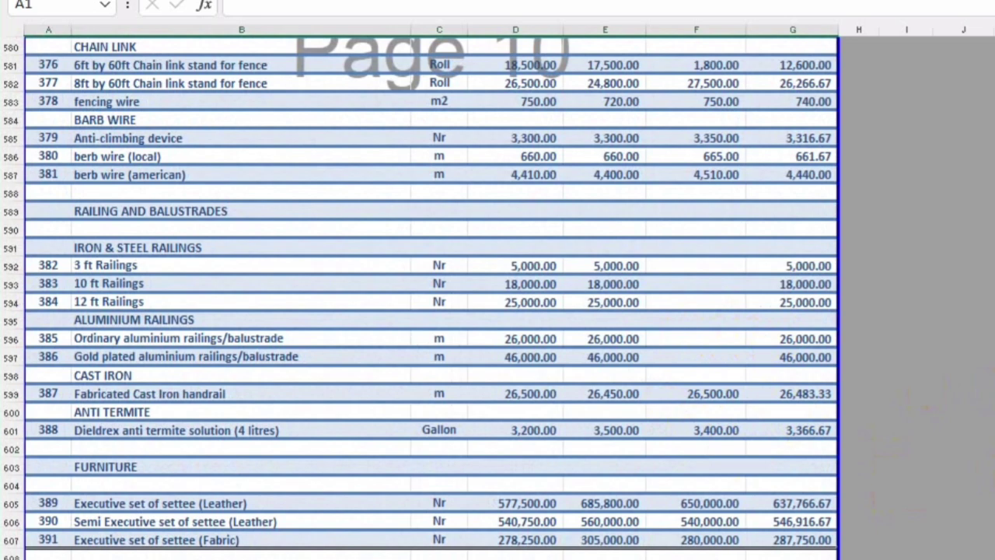
pyautogui.scroll(-6, 431, 297)
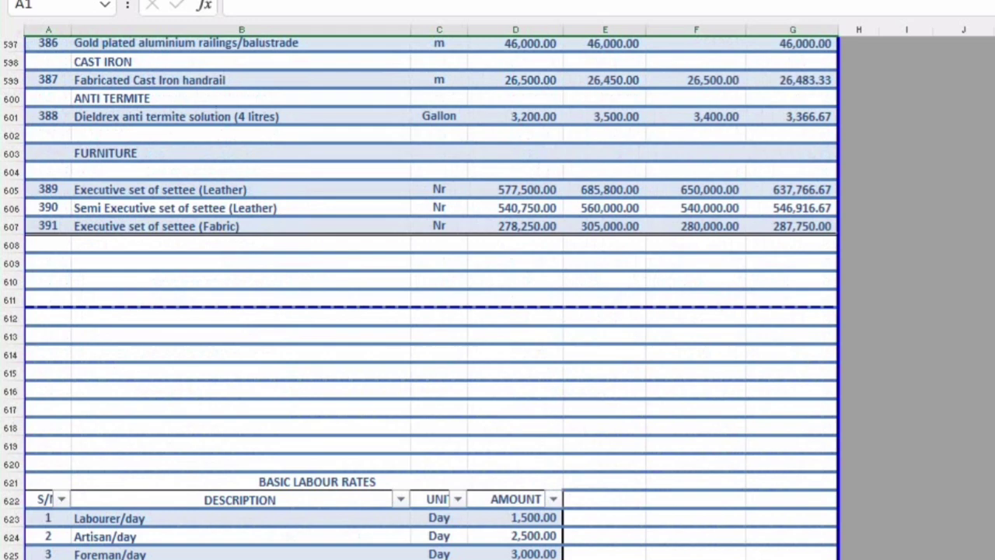
pyautogui.scroll(-2, 432, 298)
pyautogui.scroll(-2, 431, 298)
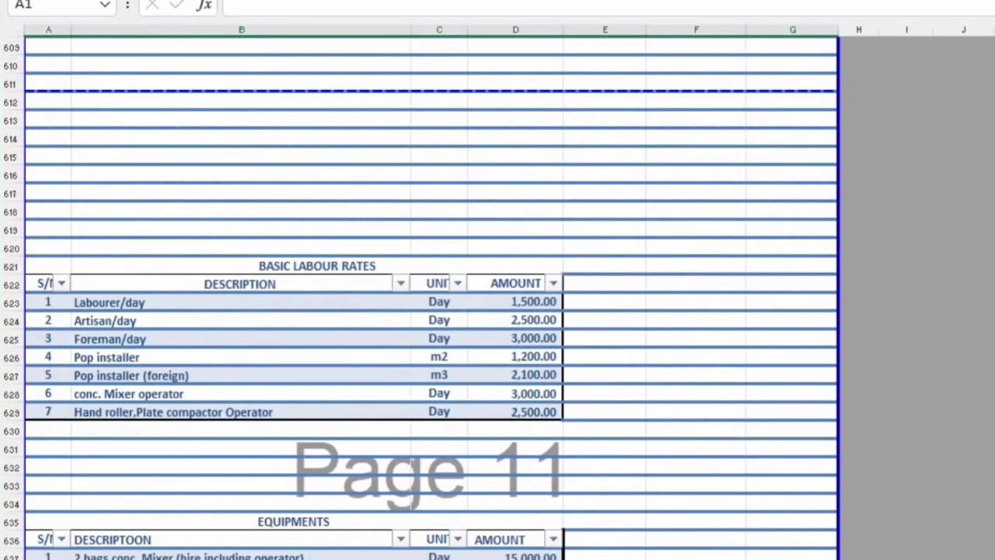
pyautogui.scroll(-1, 432, 298)
pyautogui.scroll(-2, 432, 298)
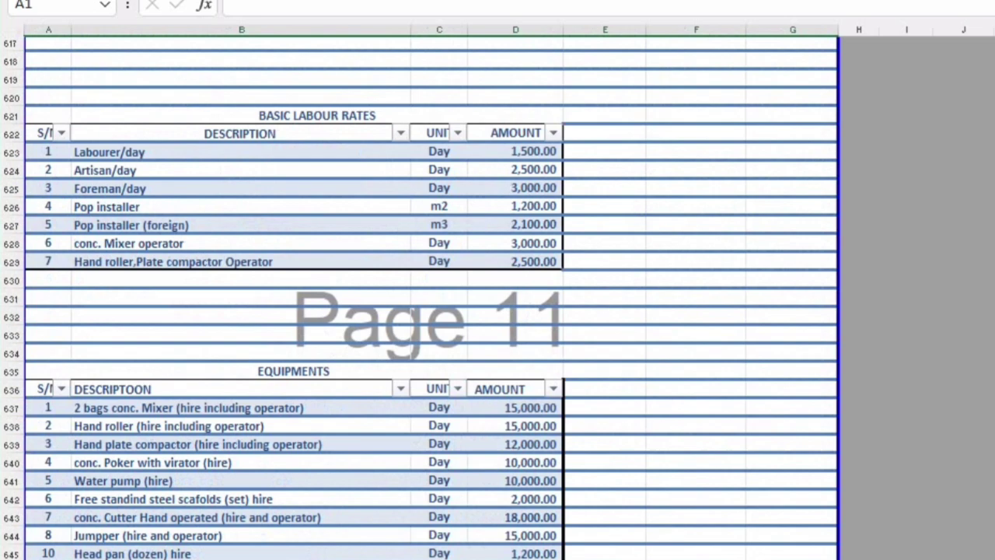
# Step: Set Price 1 of Dangote Portland Cement 50kg to 12,000 in the building material prices table
pyautogui.scroll(15, 431, 298)
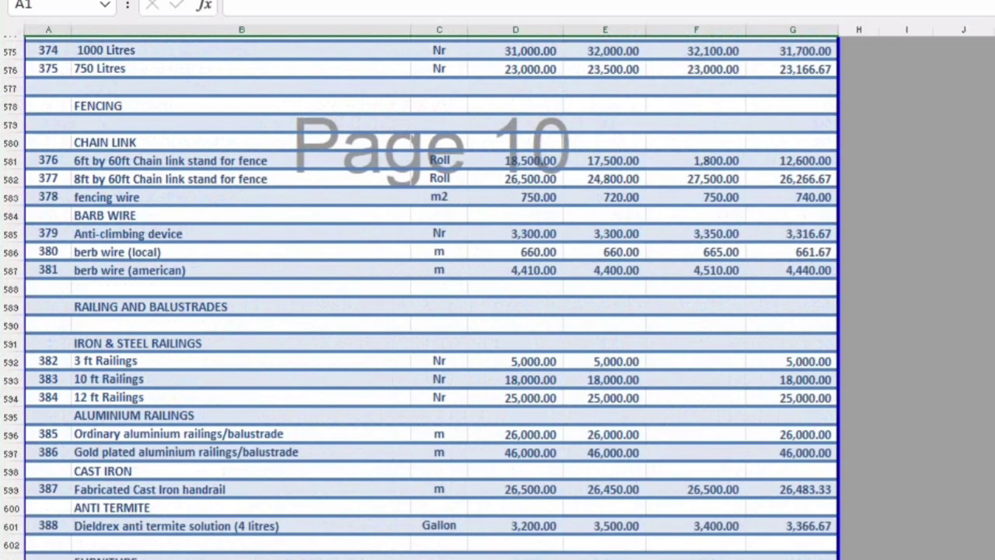
pyautogui.scroll(20, 432, 298)
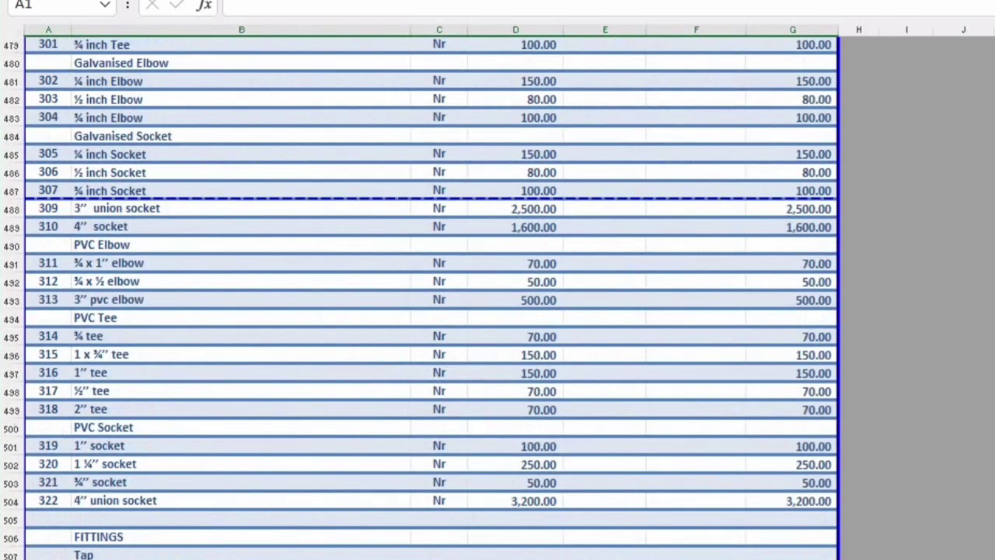
pyautogui.scroll(20, 432, 298)
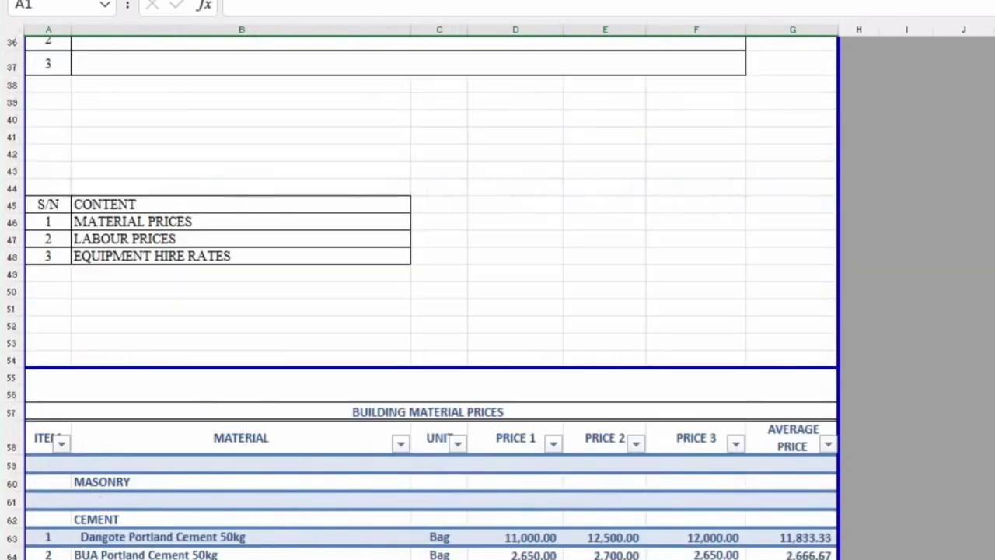
pyautogui.scroll(-4, 431, 297)
pyautogui.scroll(-1, 432, 298)
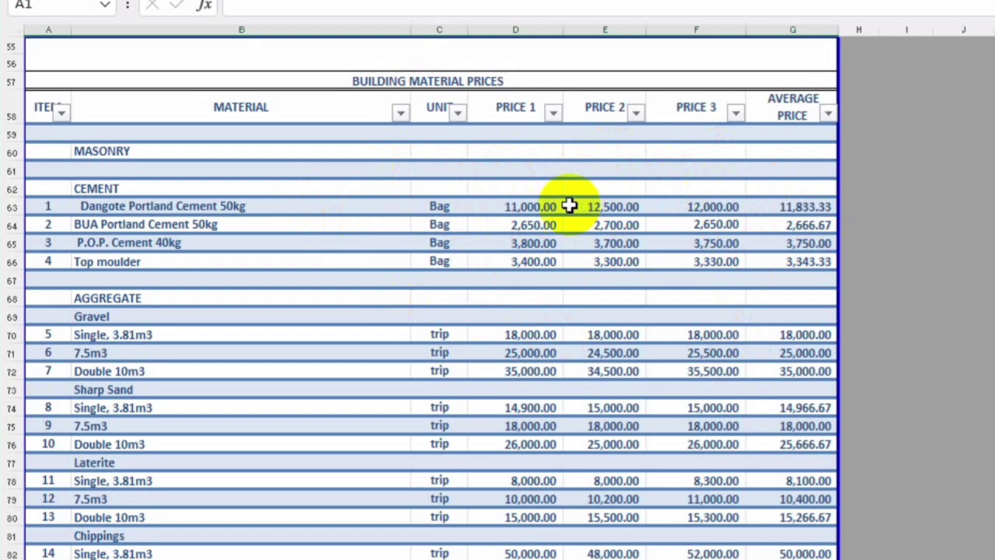
pyautogui.click(513, 205)
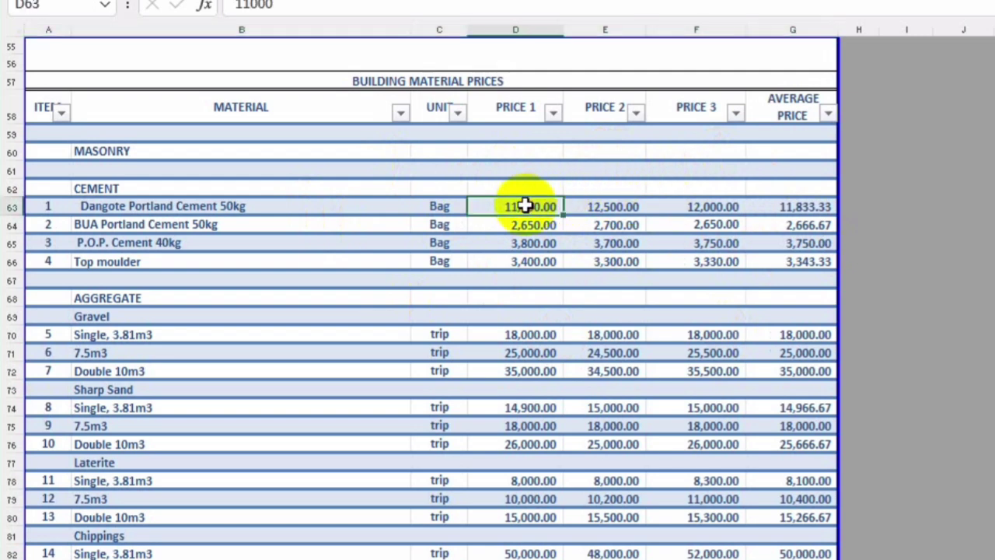
pyautogui.doubleClick(513, 206)
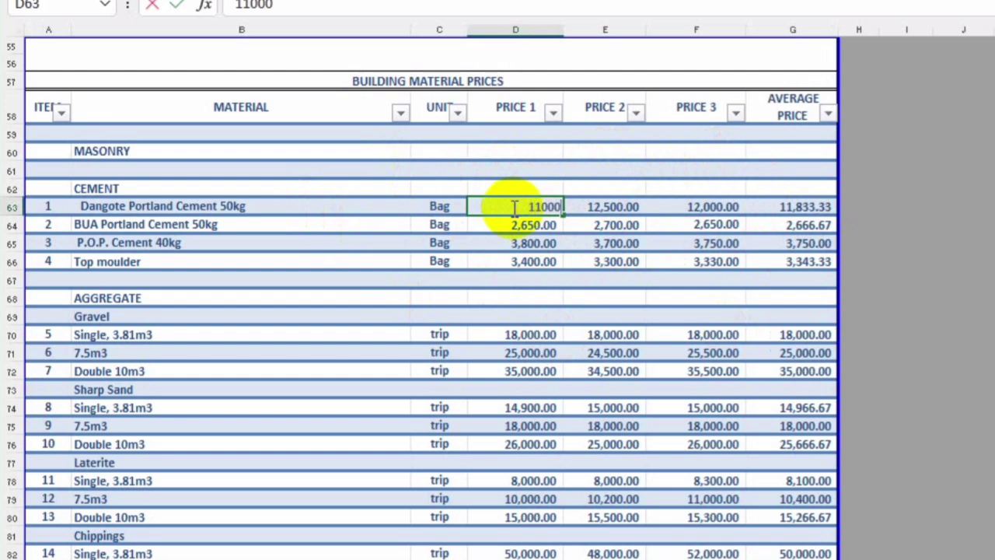
pyautogui.press('Left')
pyautogui.press('Left')
pyautogui.press('Left')
pyautogui.press('Left')
pyautogui.press('Right')
pyautogui.press('BackSpace')
pyautogui.write('2')
pyautogui.click(517, 259)
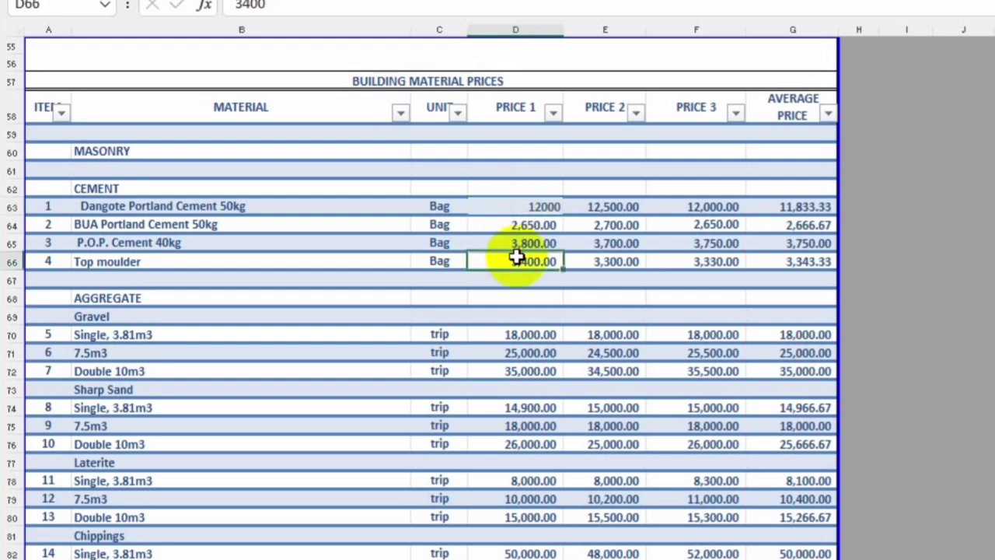
pyautogui.click(523, 208)
# Step: Set the BUA Portland Cement 50kg prices to 12,000 for Price 1, 12,000 for Price 2 and 13,000 for Price 3
pyautogui.click(523, 224)
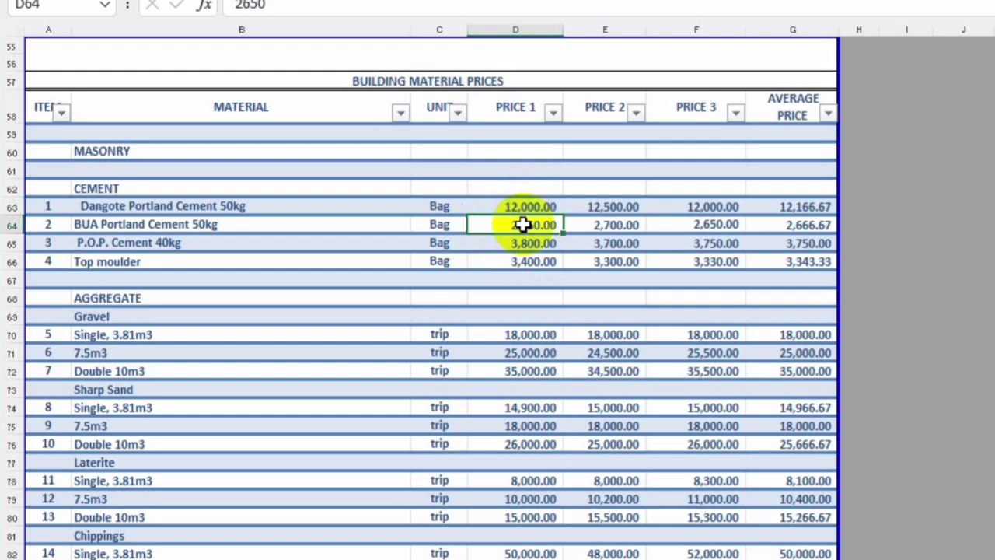
pyautogui.write('12,000')
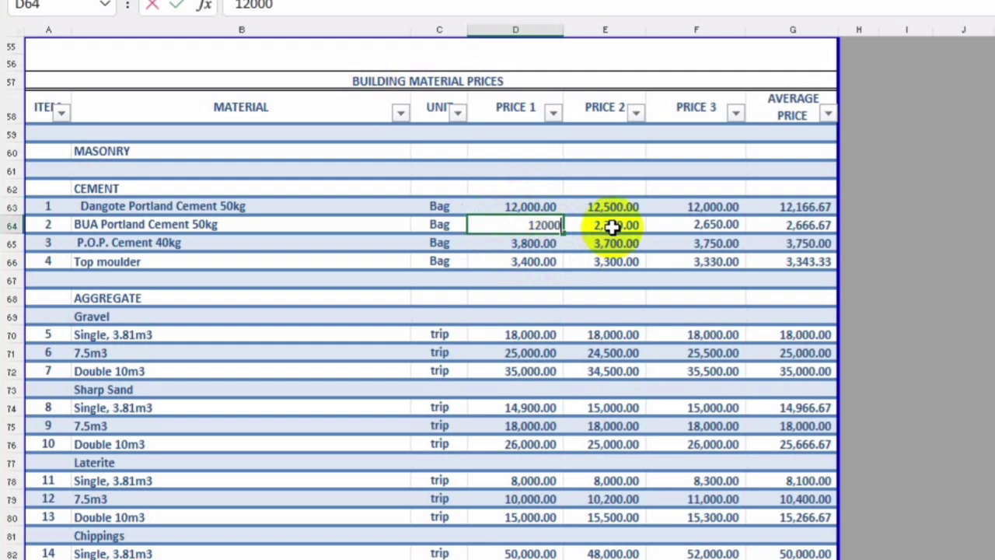
pyautogui.click(613, 226)
pyautogui.write('1')
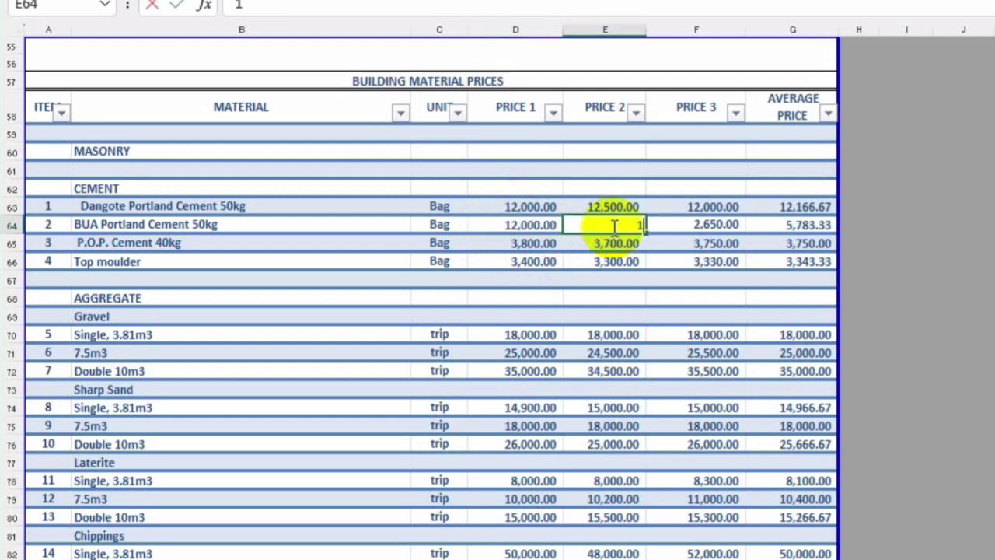
pyautogui.write('2,00000')
pyautogui.click(713, 230)
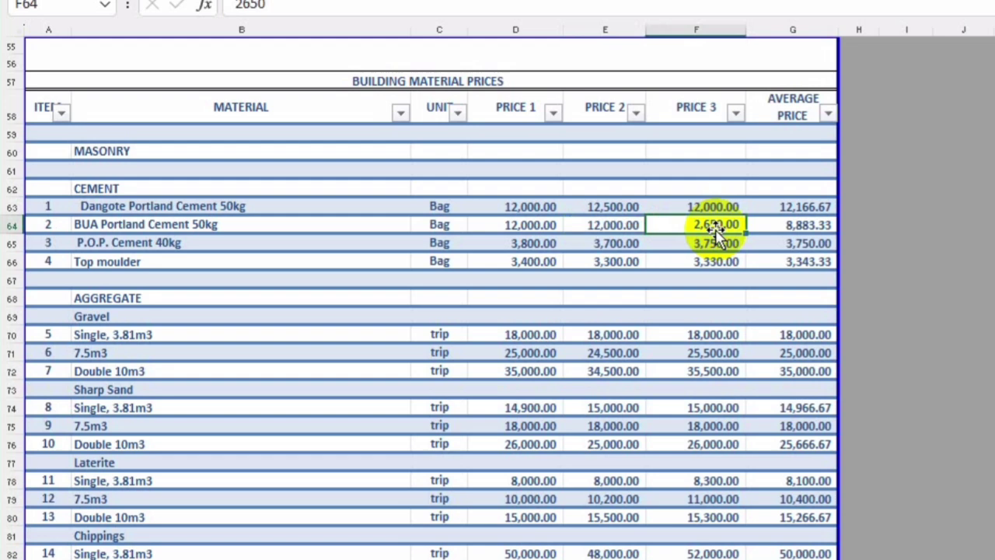
pyautogui.write('13000')
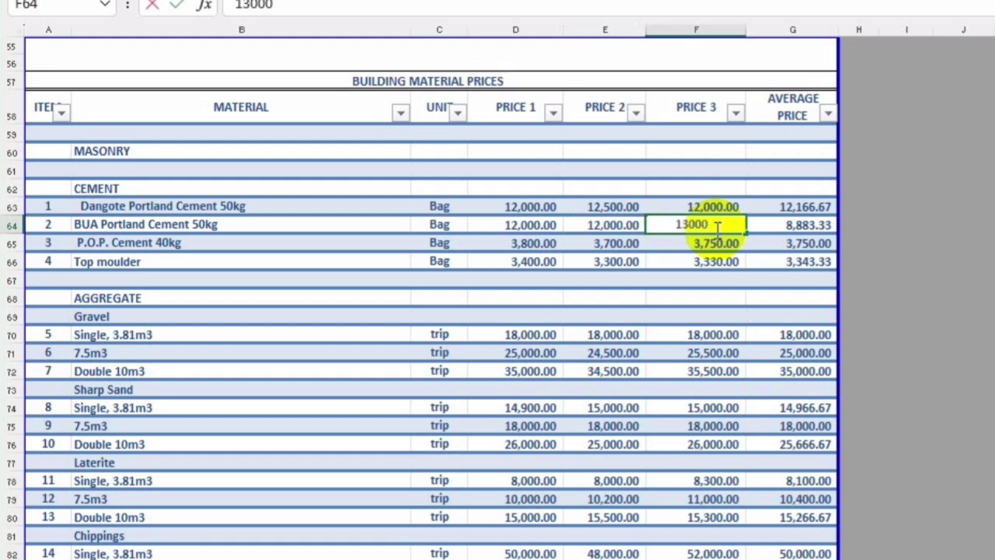
pyautogui.click(637, 243)
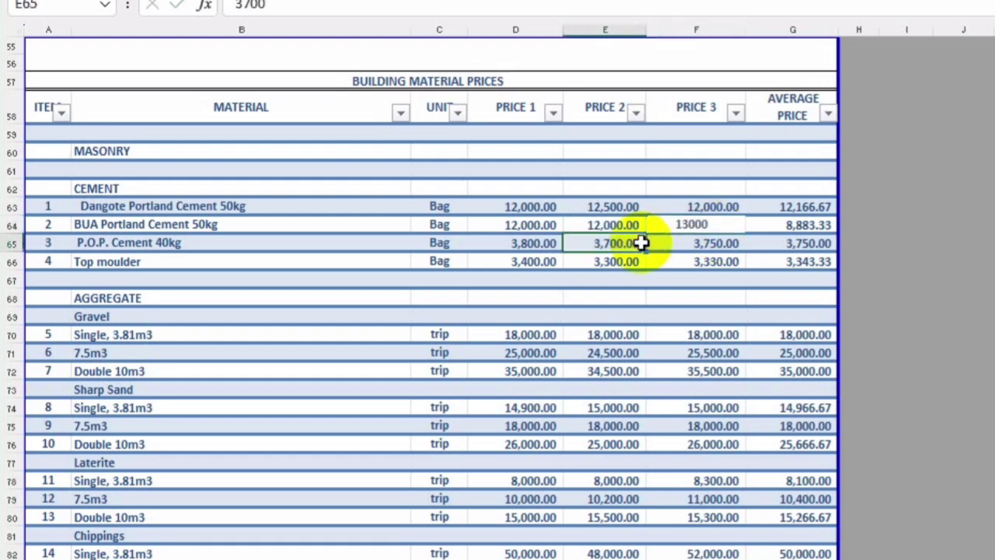
# Step: Set Price 1, Price 2 and Price 3 of P.O.P. Cement 40kg to 13,000 each
pyautogui.click(525, 245)
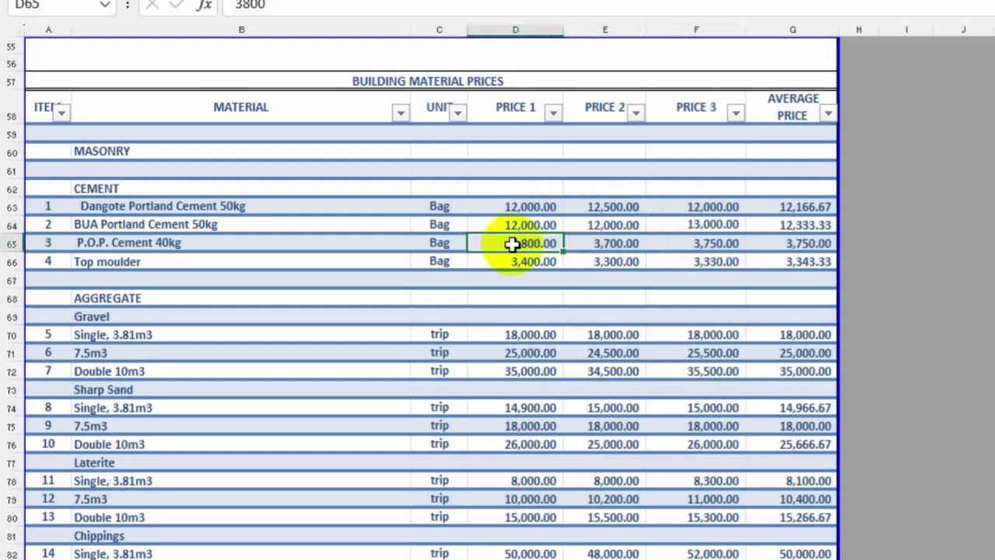
pyautogui.write('1')
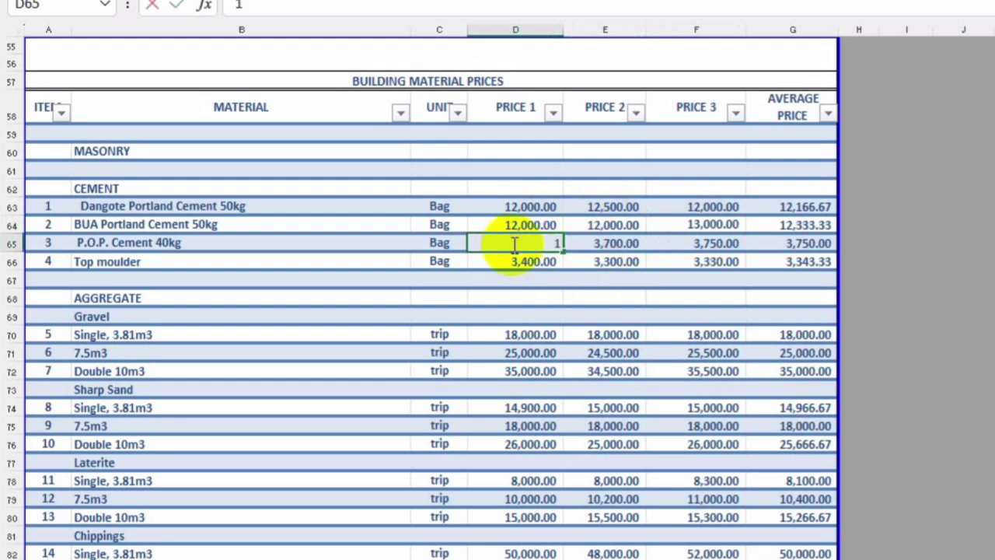
pyautogui.write('3000')
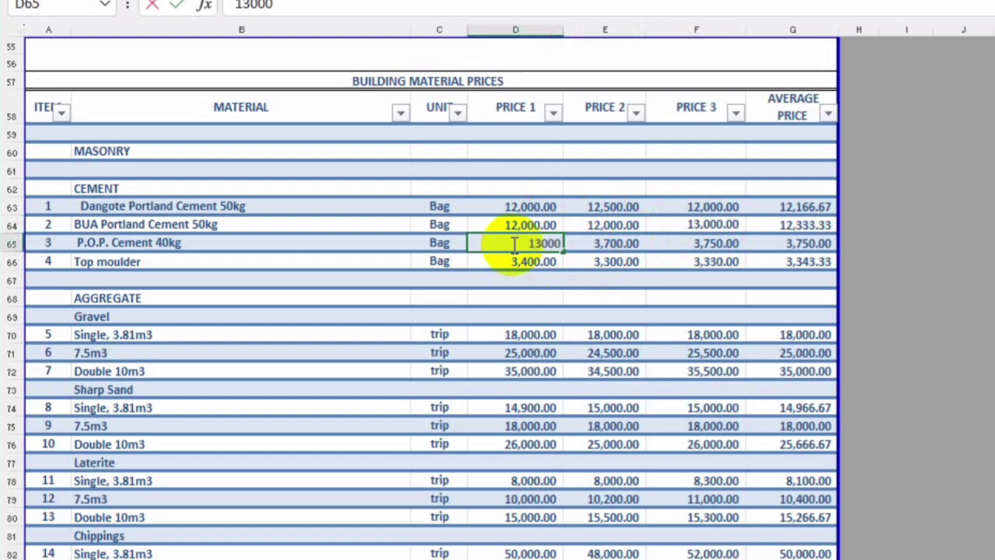
pyautogui.click(582, 245)
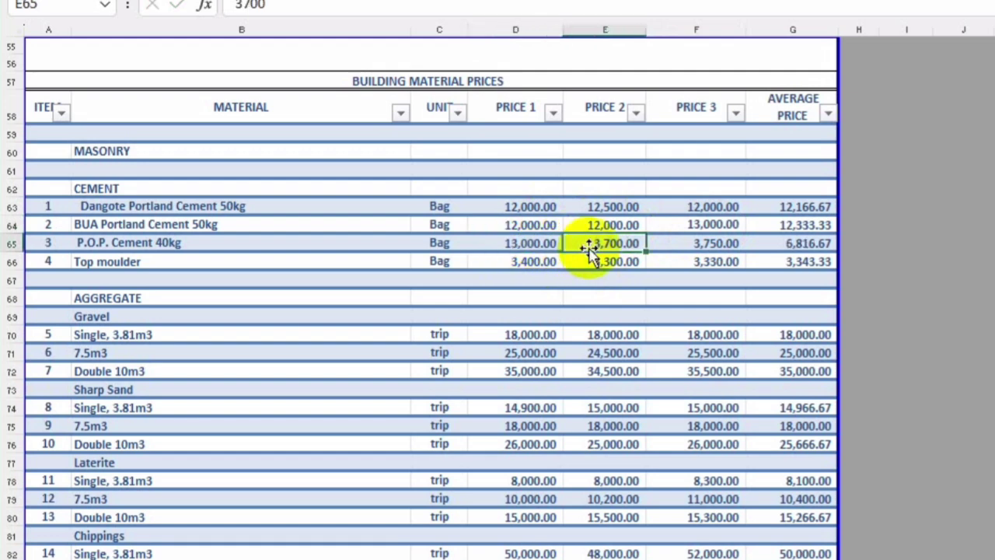
pyautogui.write('13000')
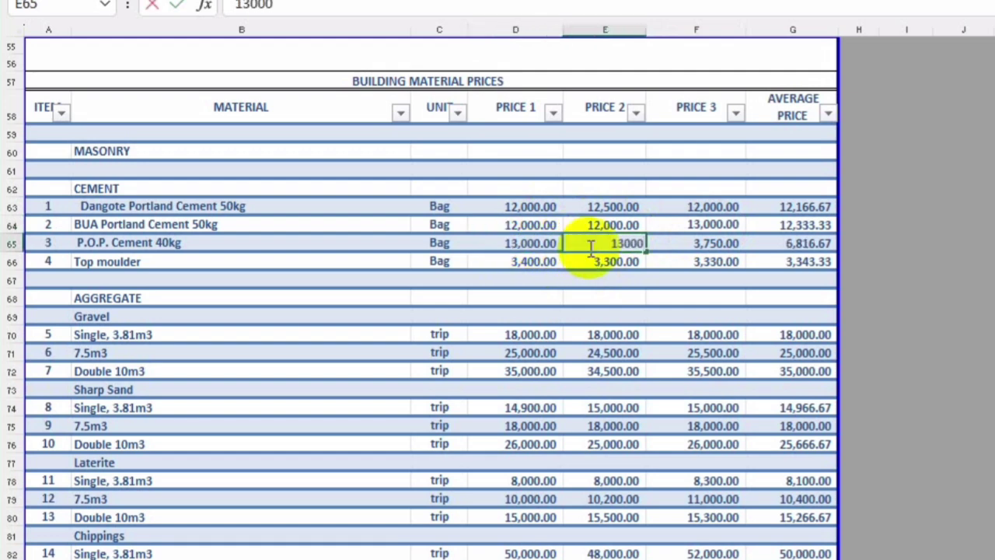
pyautogui.click(688, 243)
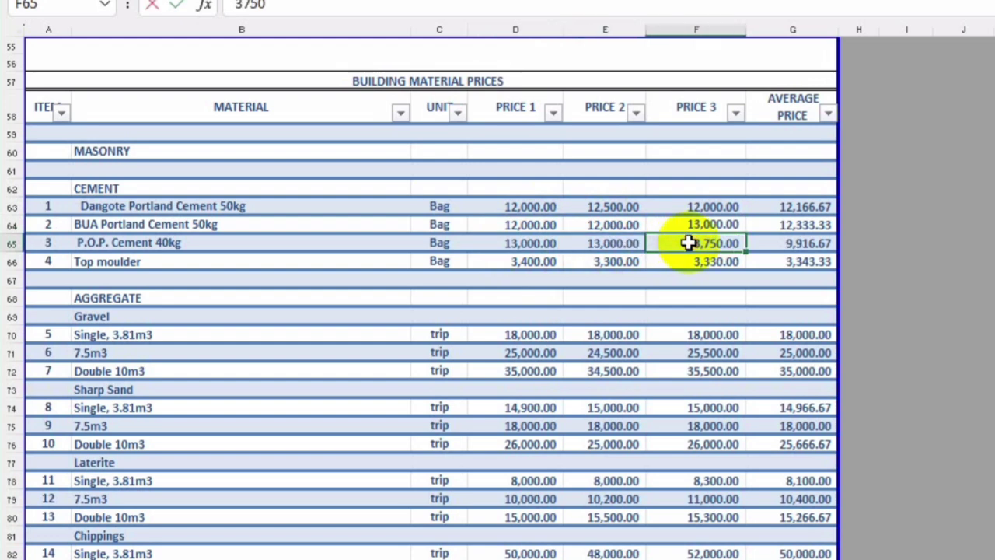
pyautogui.write('13000')
pyautogui.click(647, 278)
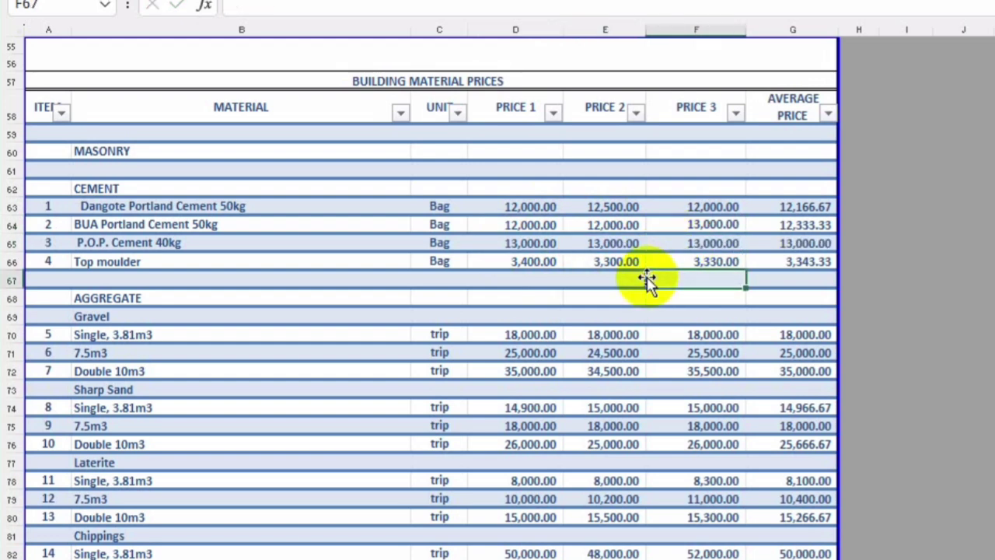
# Step: Set the Single, 3.81m3 gravel prices to 160,000 for Price 1, 170,000 for Price 2 and 170,000 for Price 3
pyautogui.click(541, 335)
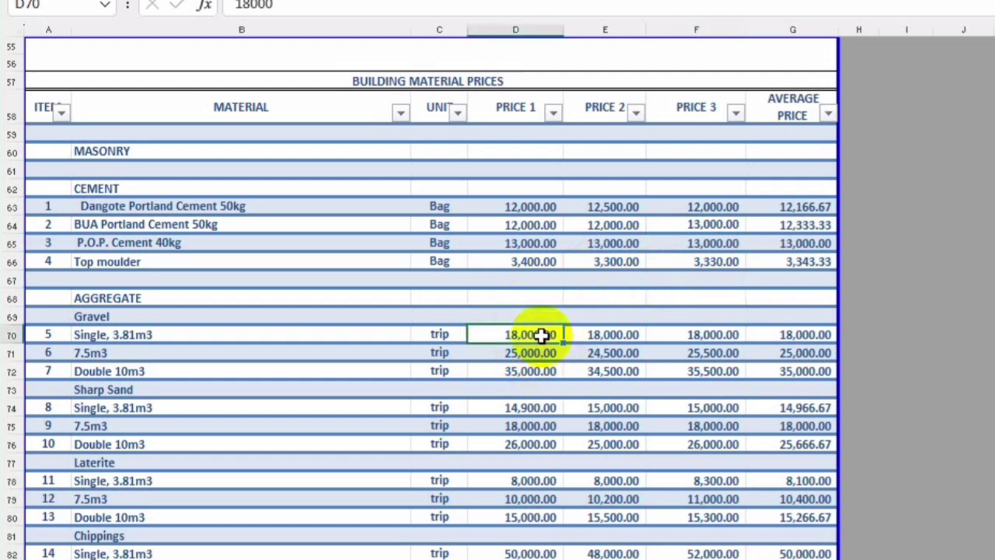
pyautogui.write('1')
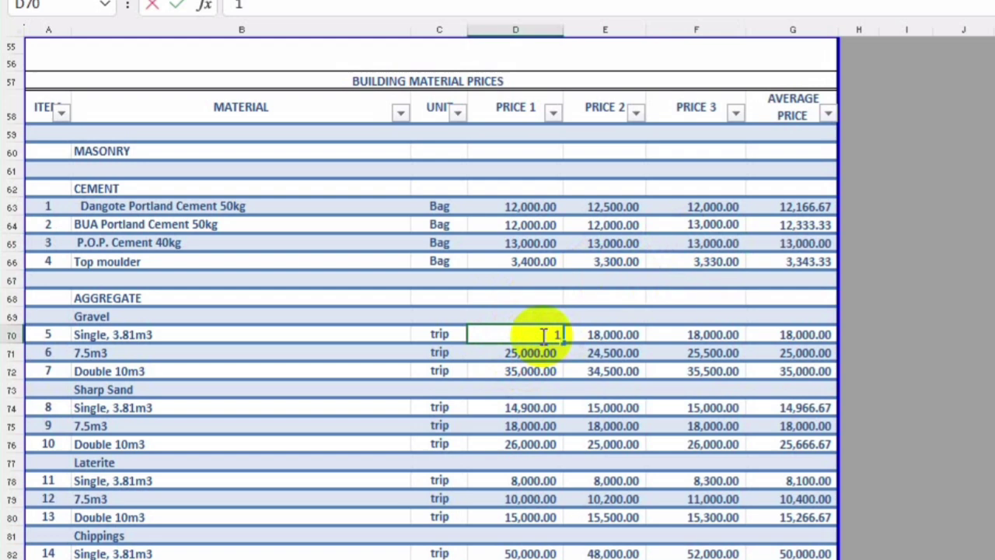
pyautogui.write('60000')
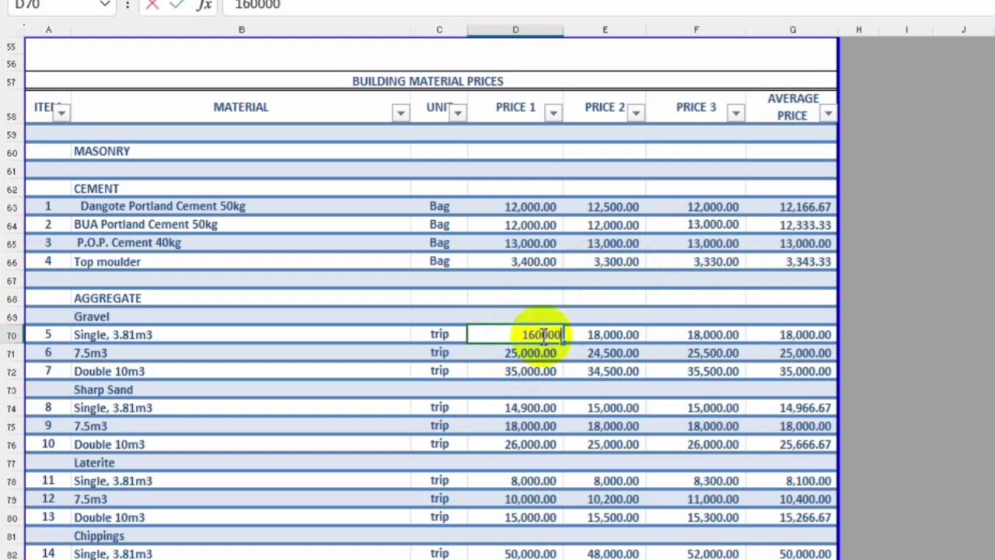
pyautogui.click(591, 335)
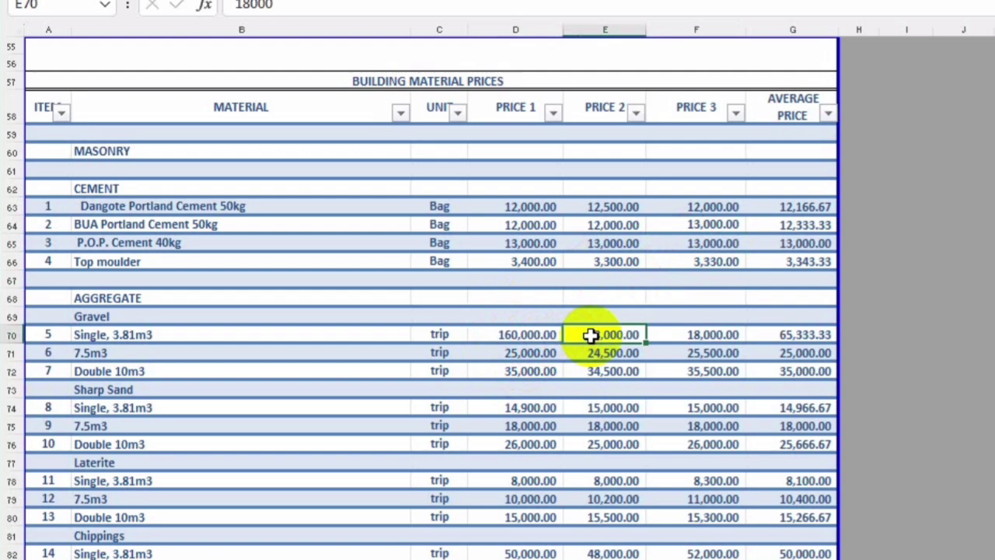
pyautogui.write('170')
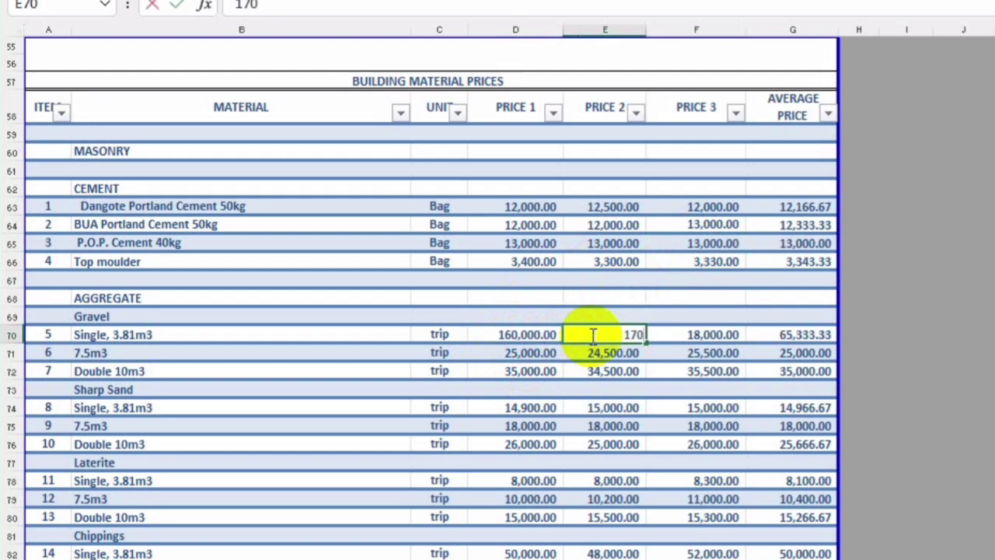
pyautogui.write('000')
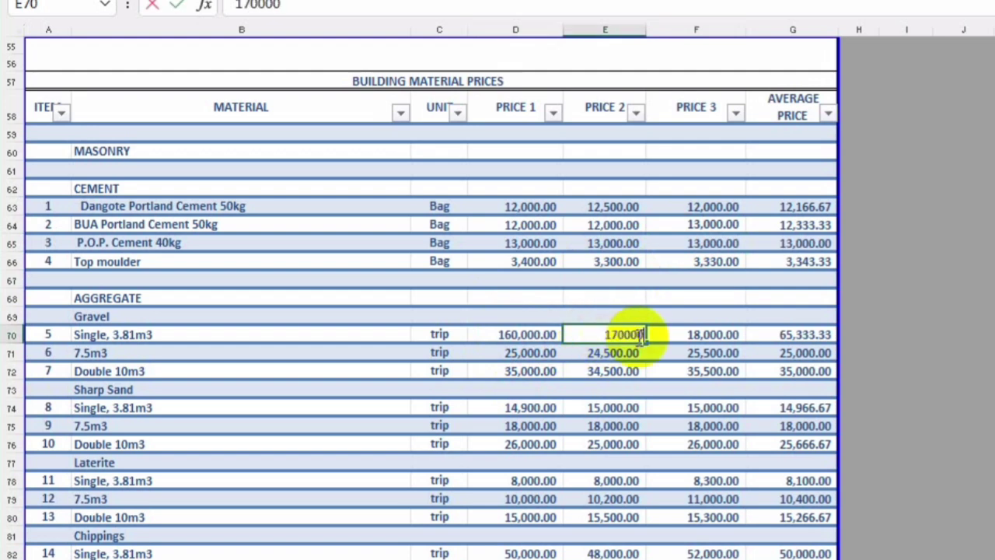
pyautogui.click(697, 338)
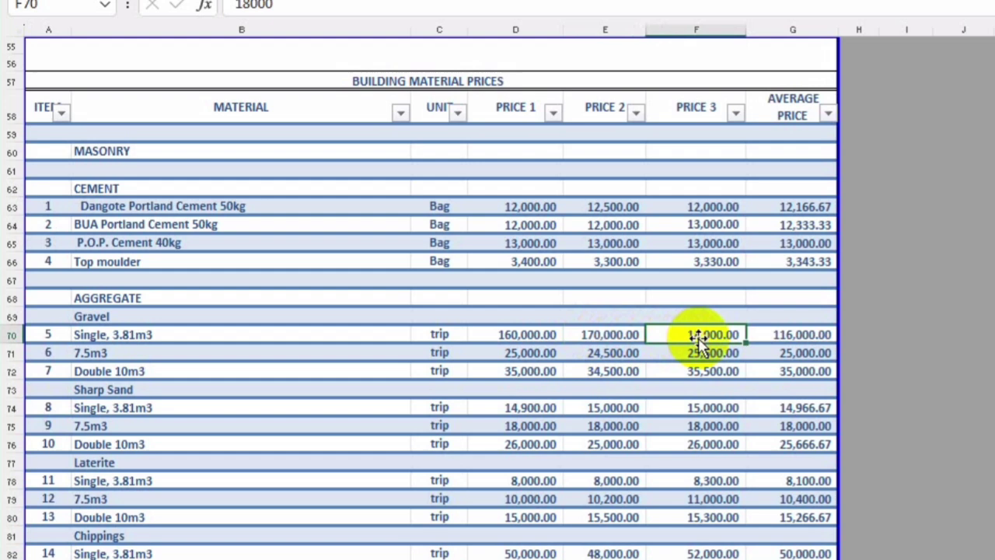
pyautogui.write('170000')
pyautogui.click(551, 349)
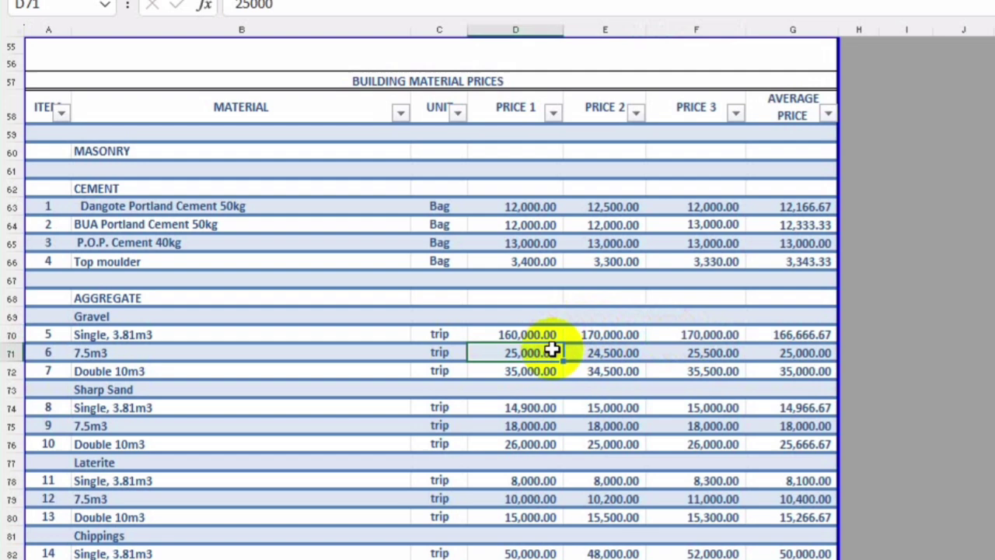
# Step: Copy the three Single, 3.81m3 gravel prices down to the 7.5m3 and Double 10m3 gravel rows
pyautogui.click(552, 335)
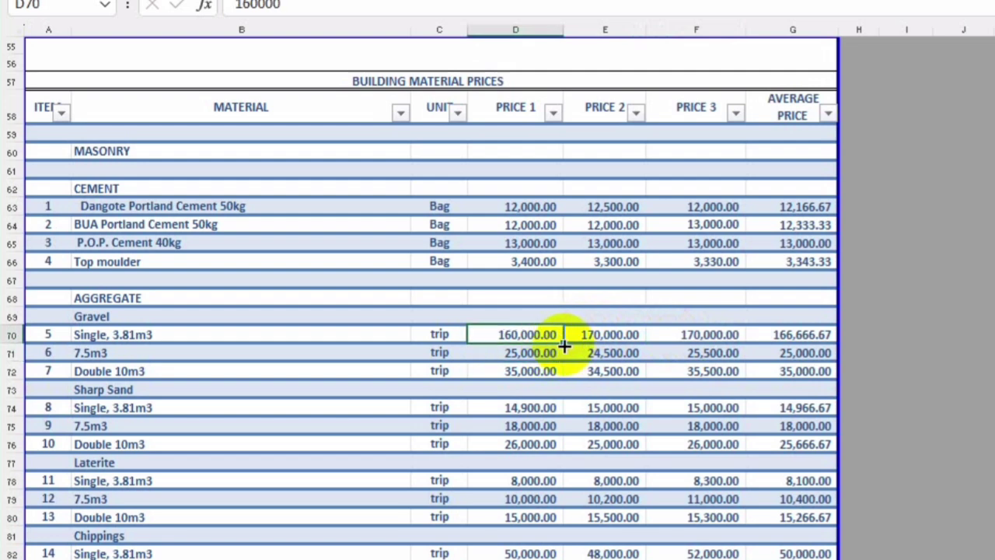
pyautogui.moveTo(565, 347); pyautogui.dragTo(566, 375)
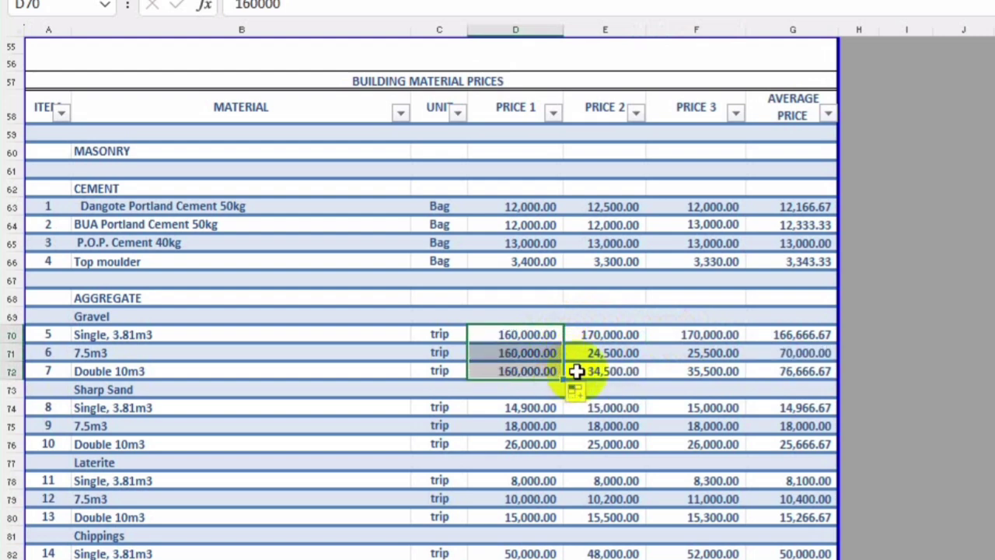
pyautogui.click(636, 334)
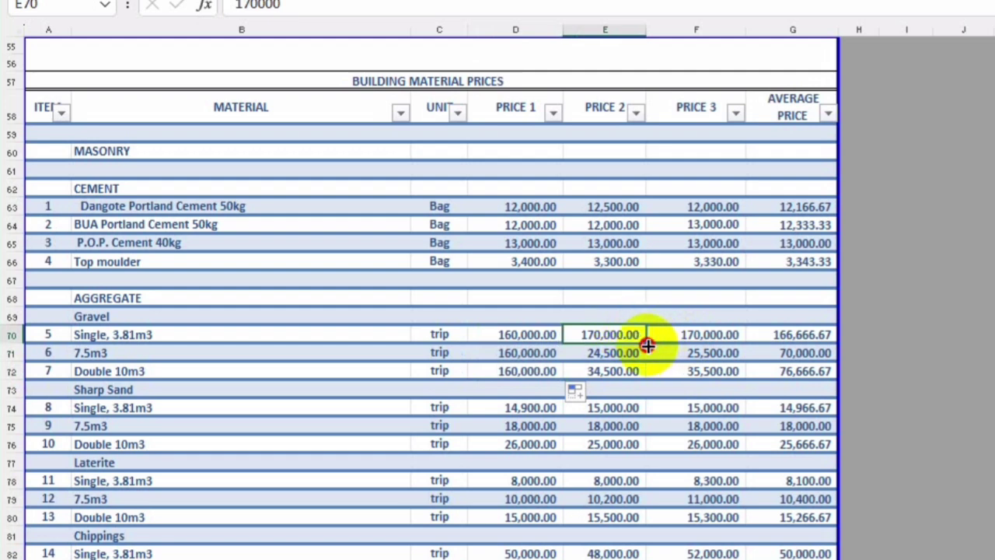
pyautogui.moveTo(646, 343); pyautogui.dragTo(645, 372)
pyautogui.click(702, 334)
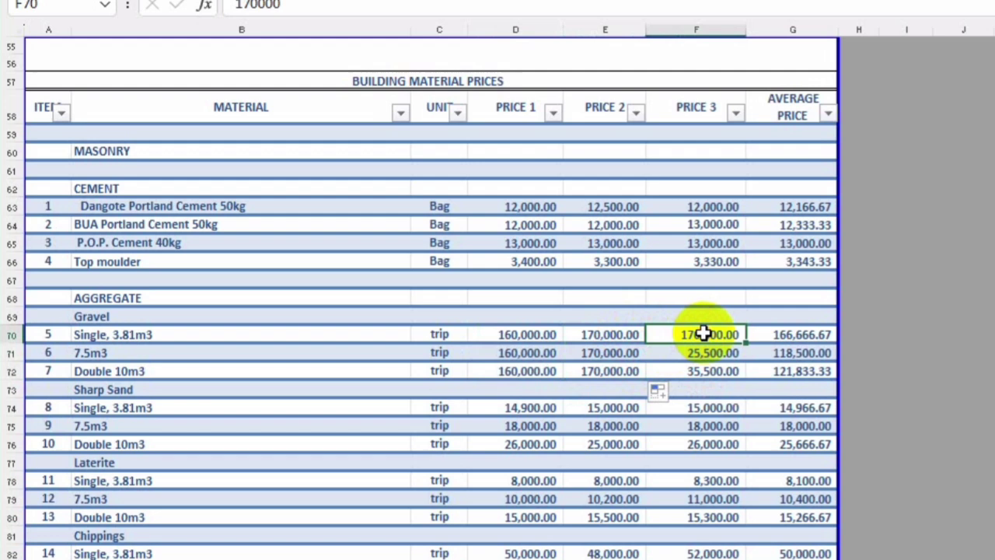
pyautogui.moveTo(747, 342); pyautogui.dragTo(750, 376)
pyautogui.click(447, 386)
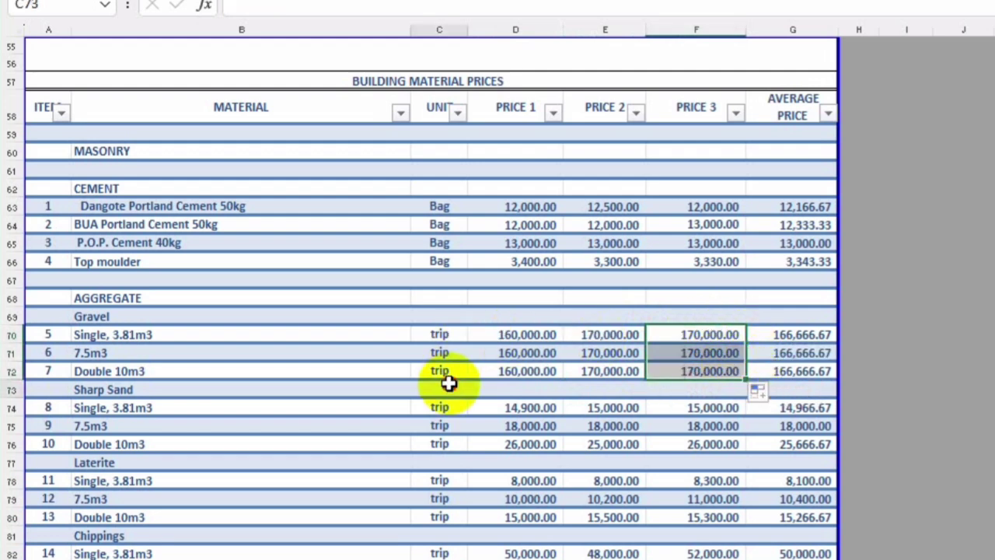
# Step: Set Price 1 of Single, 3.81m3 sharp sand to 180,000 and fill it down to the 7.5m3 and Double 10m3 rows
pyautogui.click(535, 412)
pyautogui.write('1')
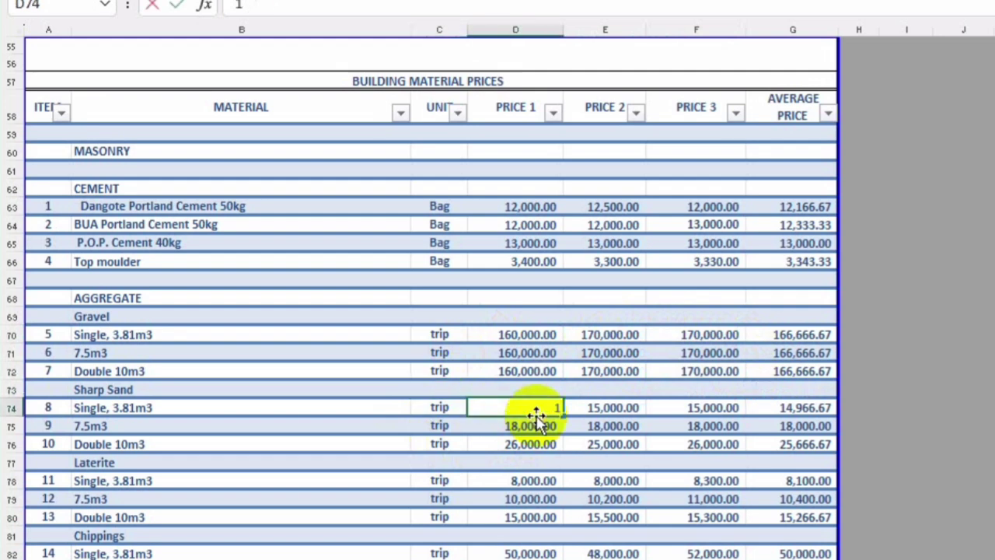
pyautogui.write('80000')
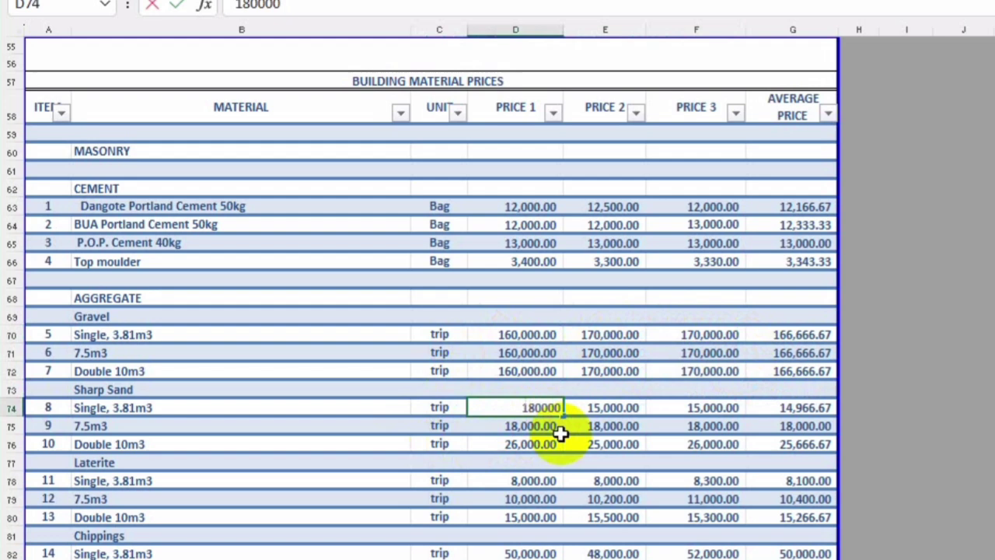
pyautogui.click(561, 443)
pyautogui.click(544, 408)
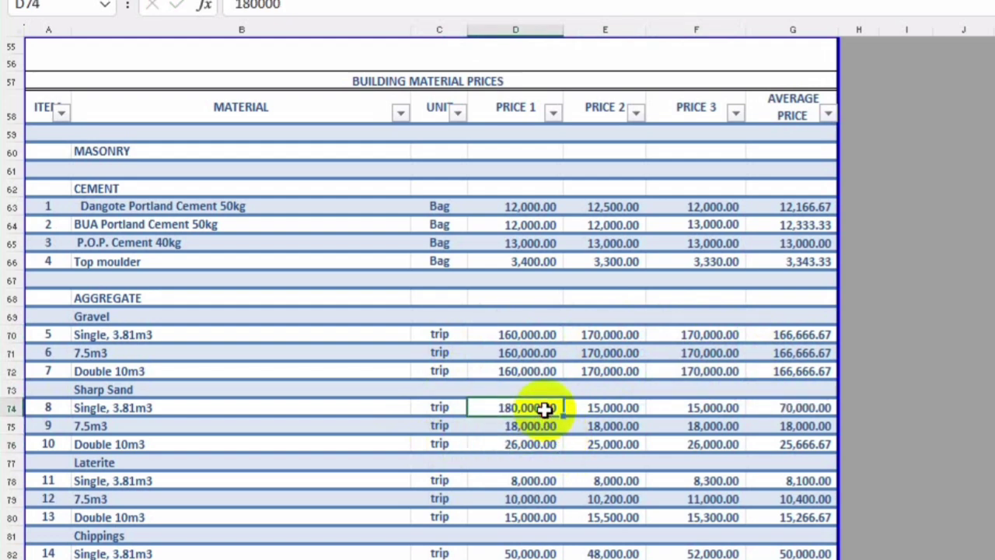
pyautogui.click(566, 416)
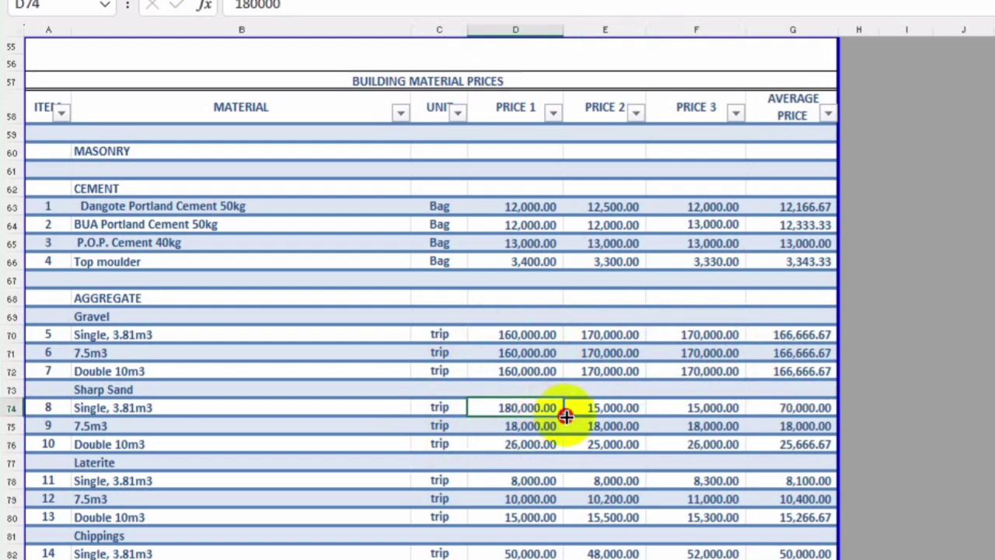
pyautogui.moveTo(566, 416); pyautogui.dragTo(567, 446)
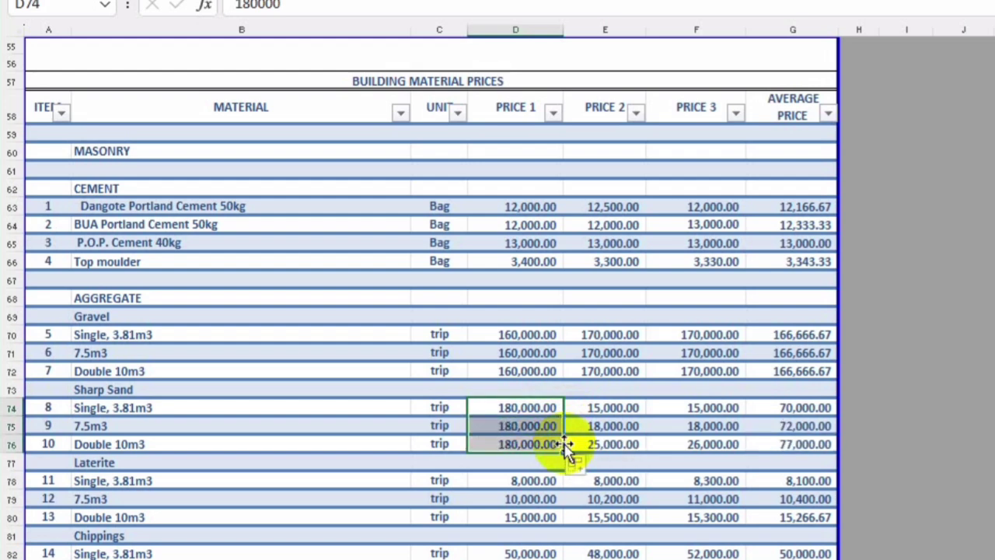
# Step: Set Price 2 to 180,000 for all three sharp sand sizes, filling down from the Single, 3.81m3 row
pyautogui.click(626, 408)
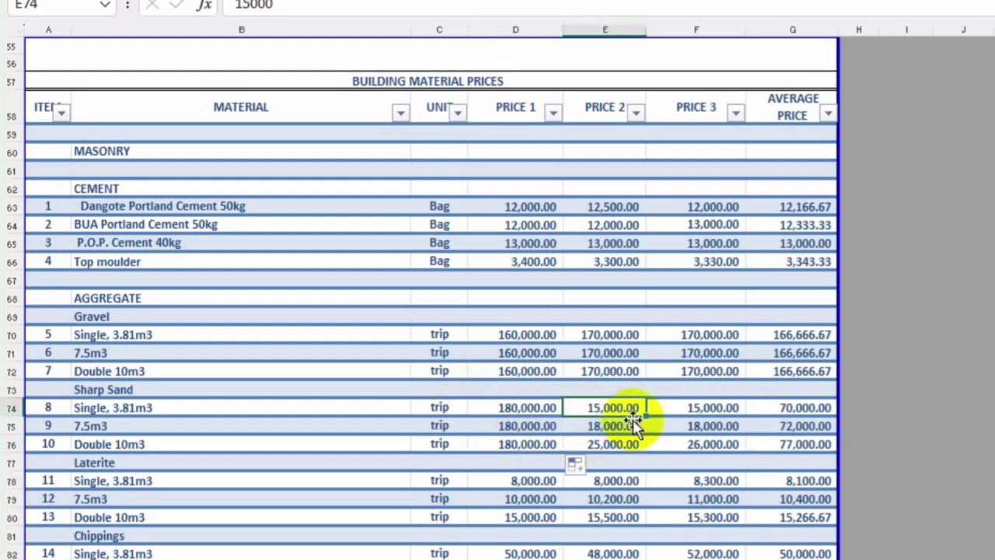
pyautogui.write('180000')
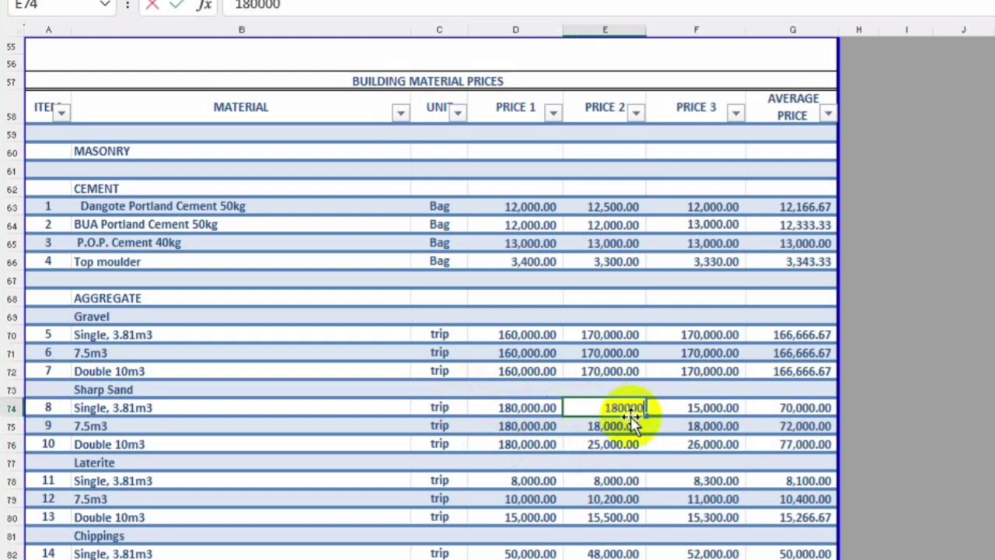
pyautogui.press('Return')
pyautogui.click(623, 409)
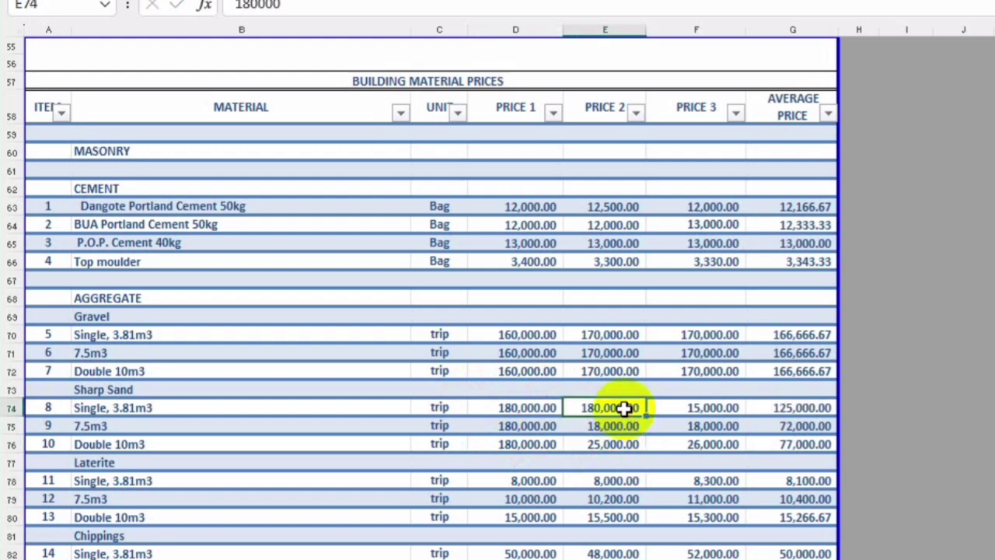
pyautogui.moveTo(643, 416); pyautogui.dragTo(659, 442)
# Step: Set Price 3 to 190,000 for all three sharp sand sizes, filling down from the Single, 3.81m3 row
pyautogui.click(702, 411)
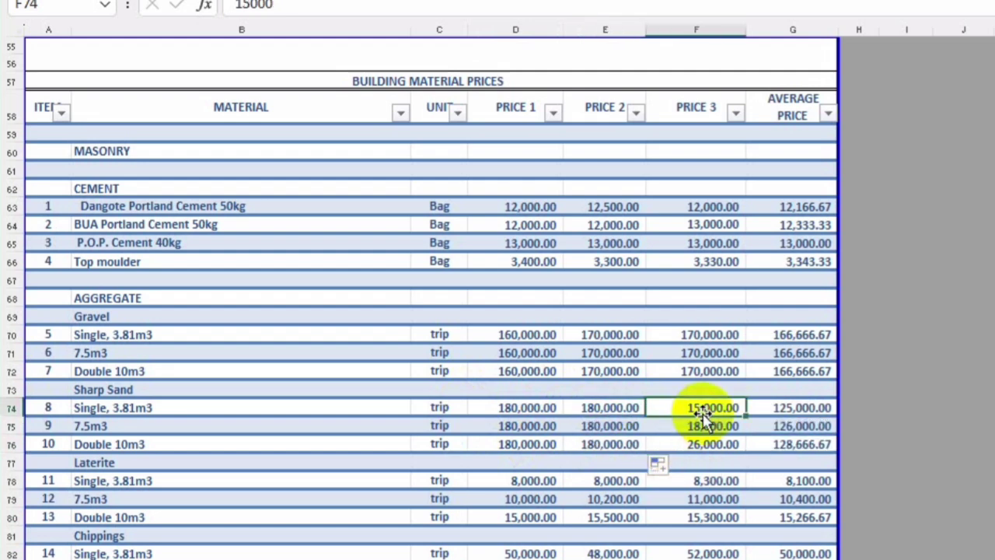
pyautogui.write('190,00')
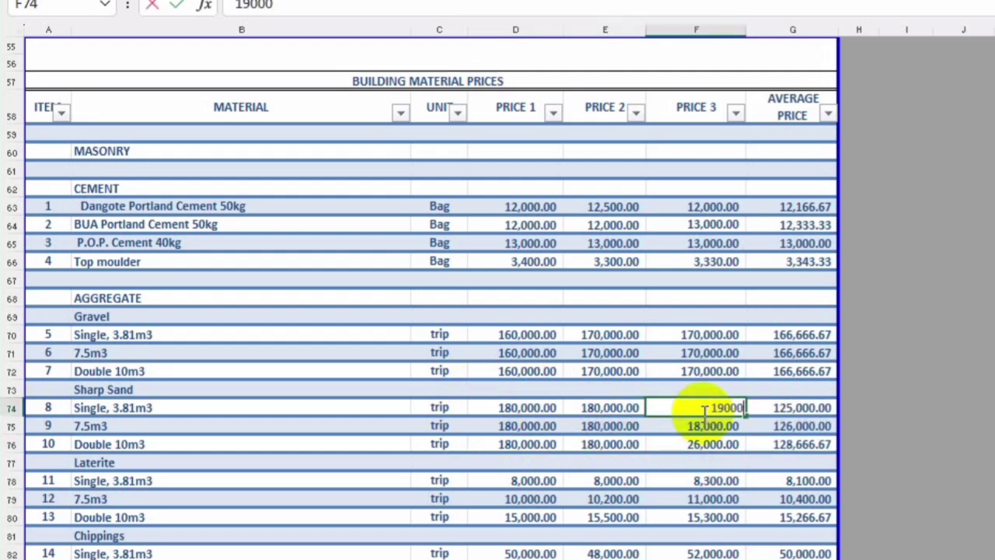
pyautogui.write('0')
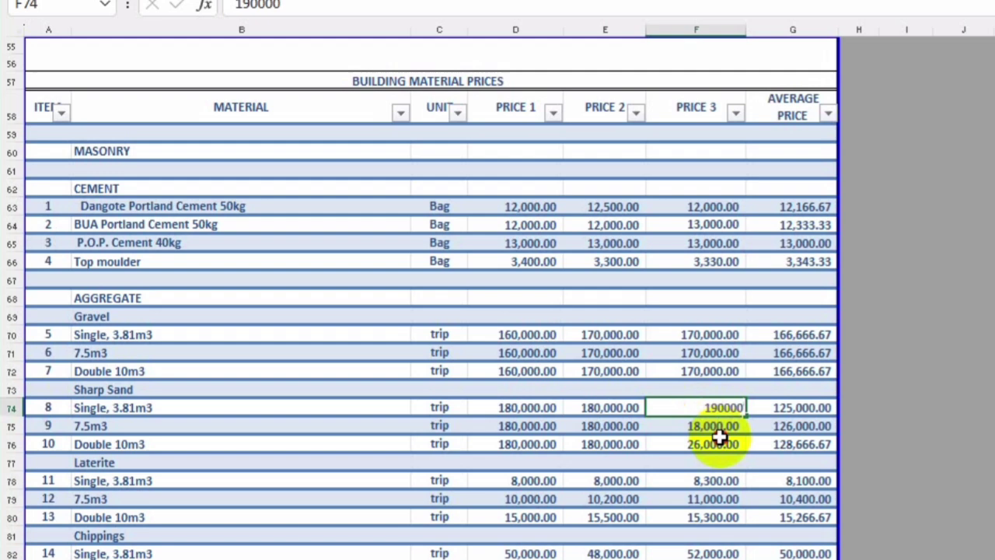
pyautogui.click(716, 440)
pyautogui.click(716, 407)
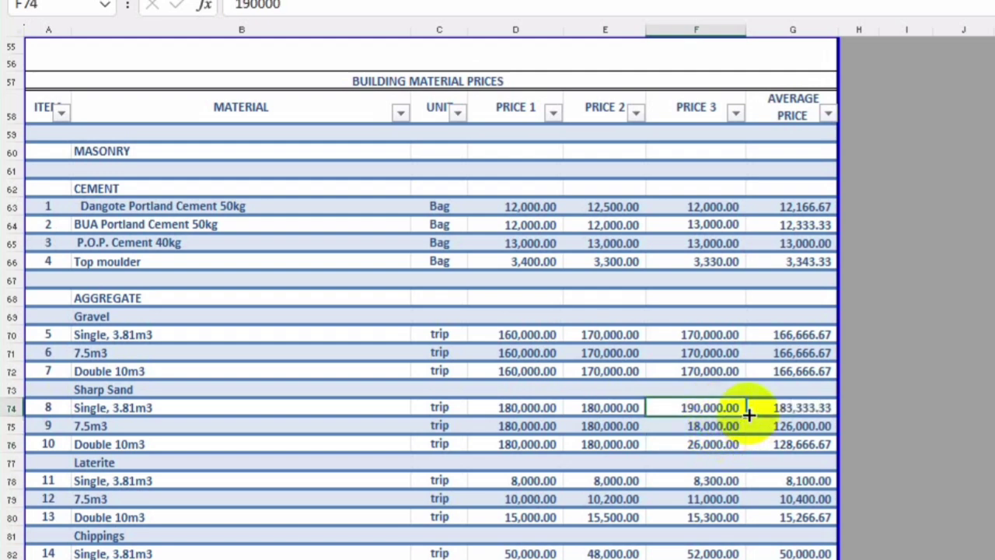
pyautogui.moveTo(748, 415); pyautogui.dragTo(742, 450)
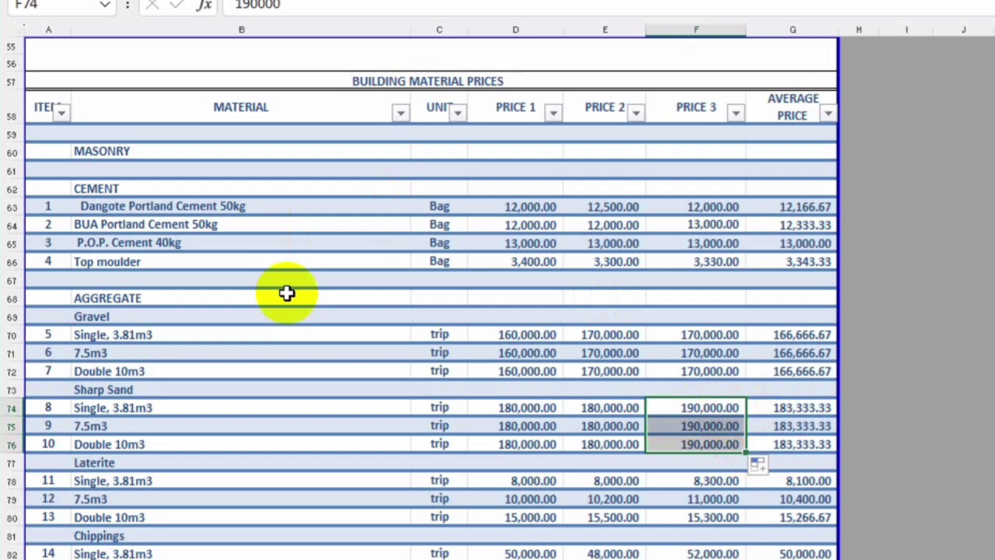
# Step: Review the remaining building material prices, from laterite through paint, electrical, plumbing and fencing down to the furniture items
pyautogui.click(294, 408)
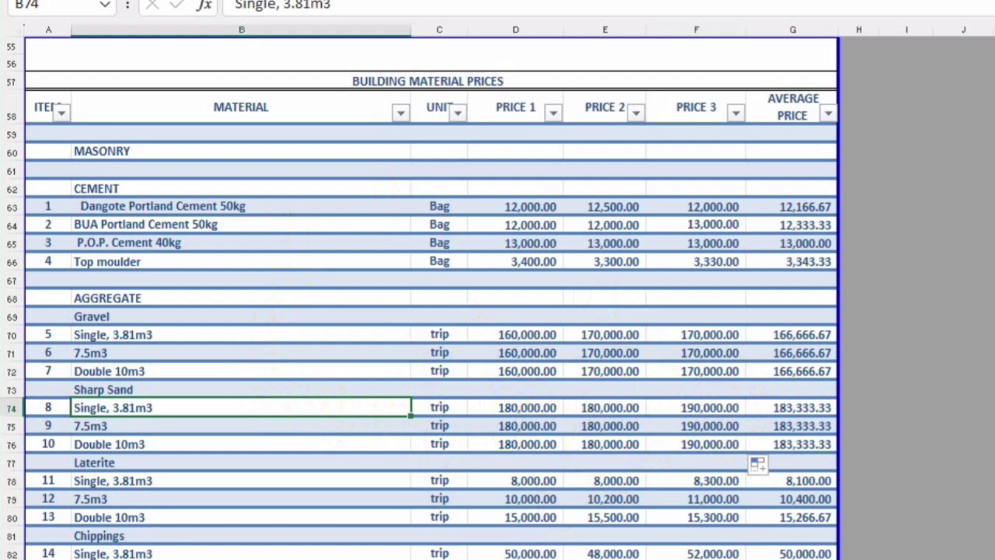
pyautogui.scroll(-1, 431, 311)
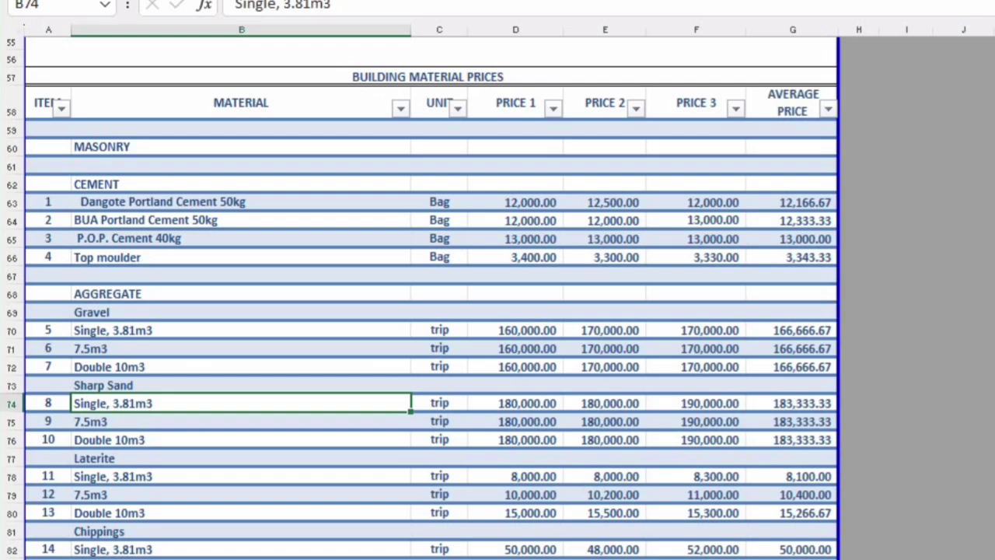
pyautogui.scroll(-20, 431, 311)
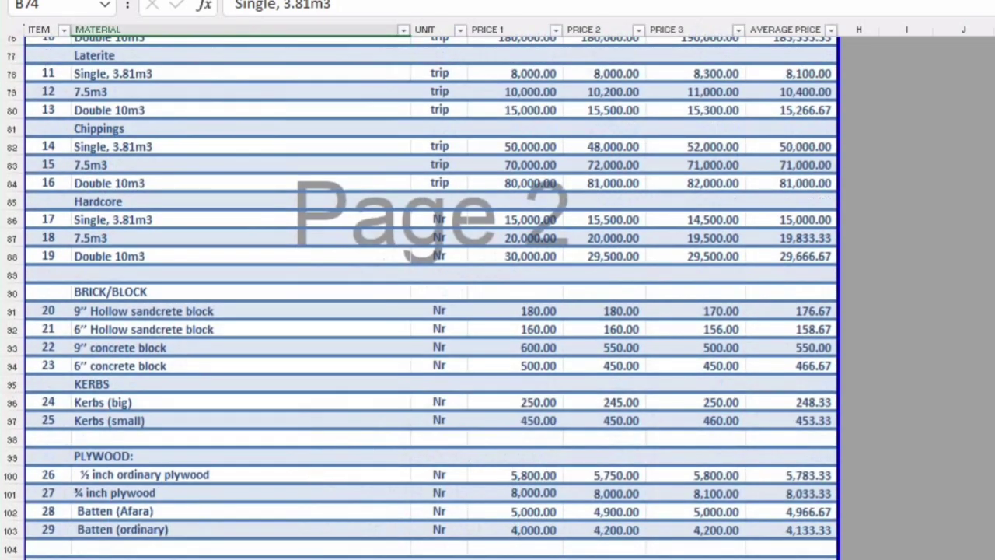
pyautogui.scroll(-20, 431, 310)
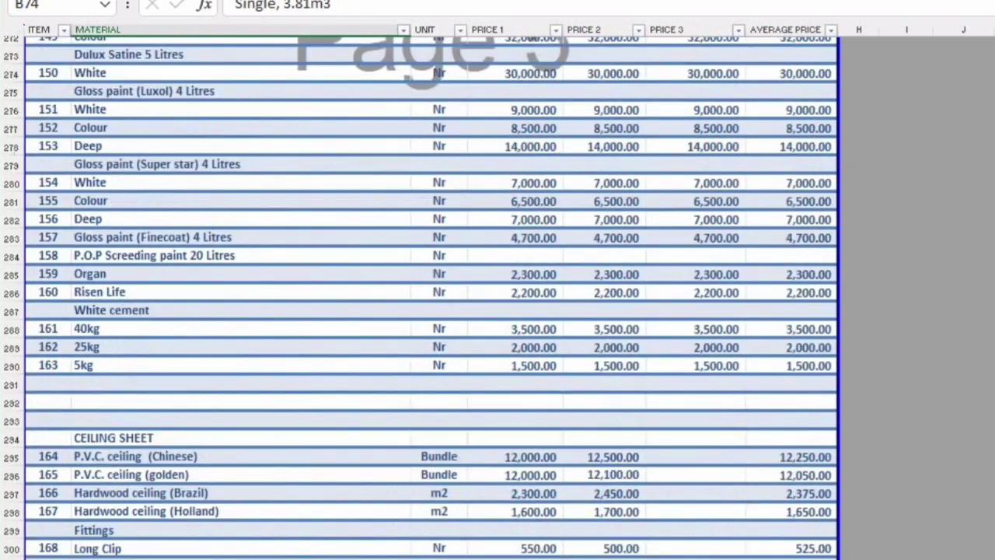
pyautogui.scroll(-20, 432, 311)
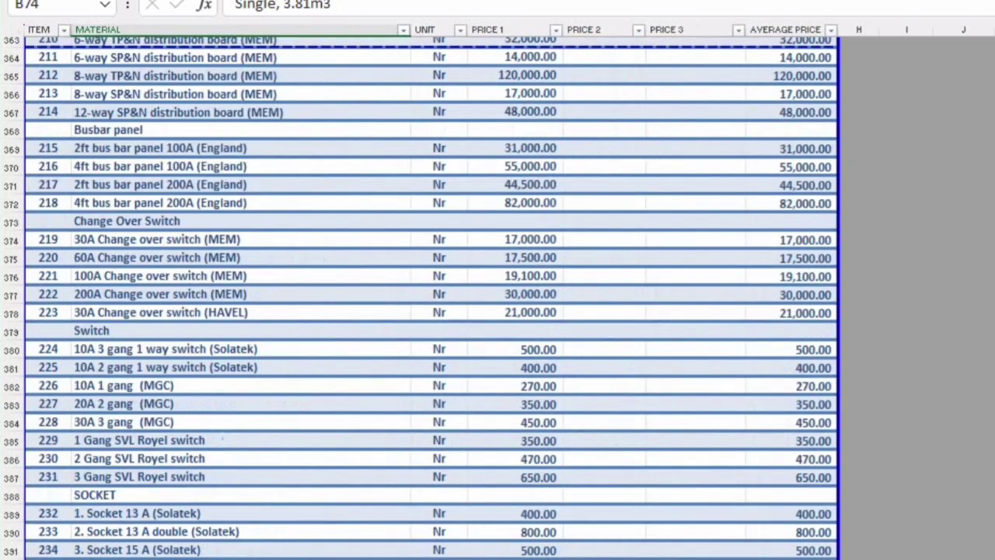
pyautogui.scroll(-20, 431, 311)
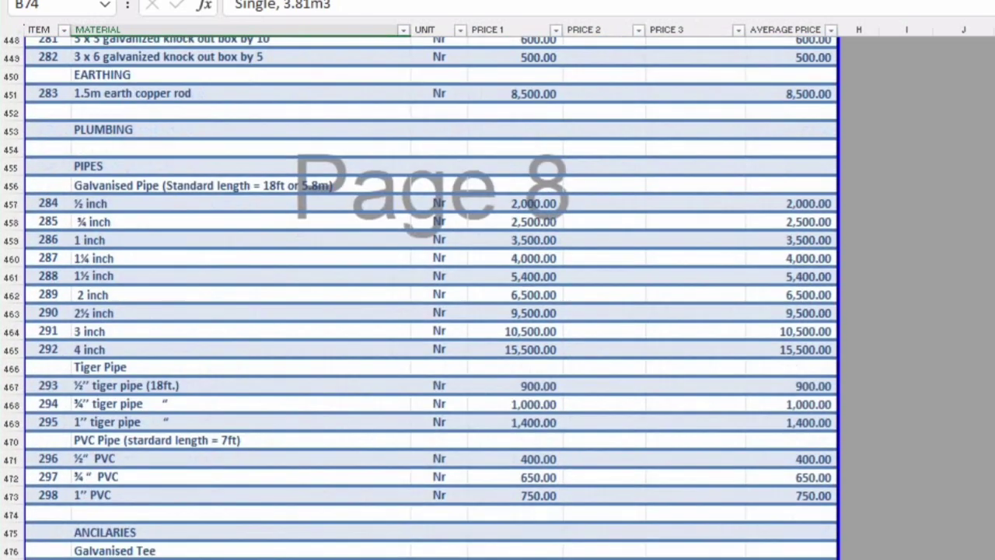
pyautogui.scroll(-20, 431, 311)
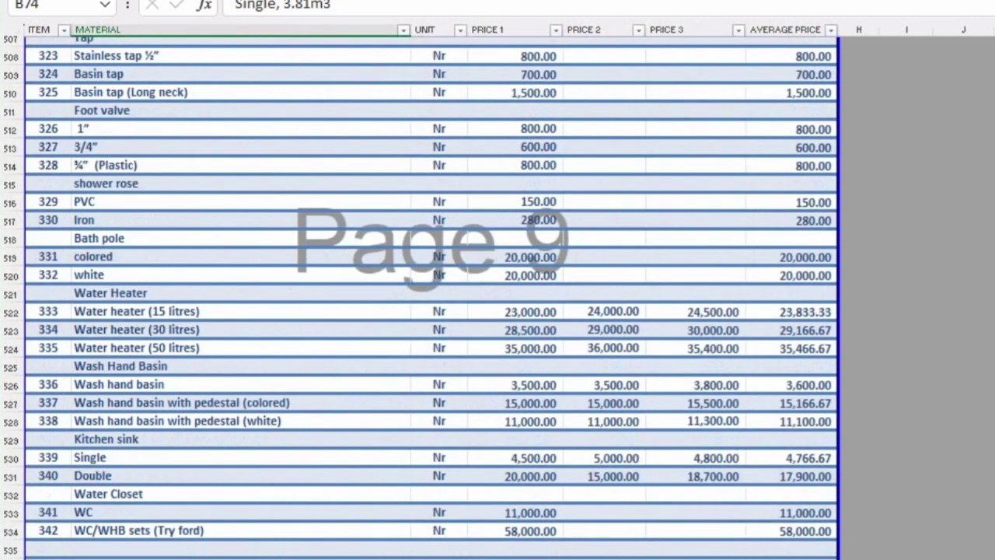
pyautogui.scroll(-20, 431, 310)
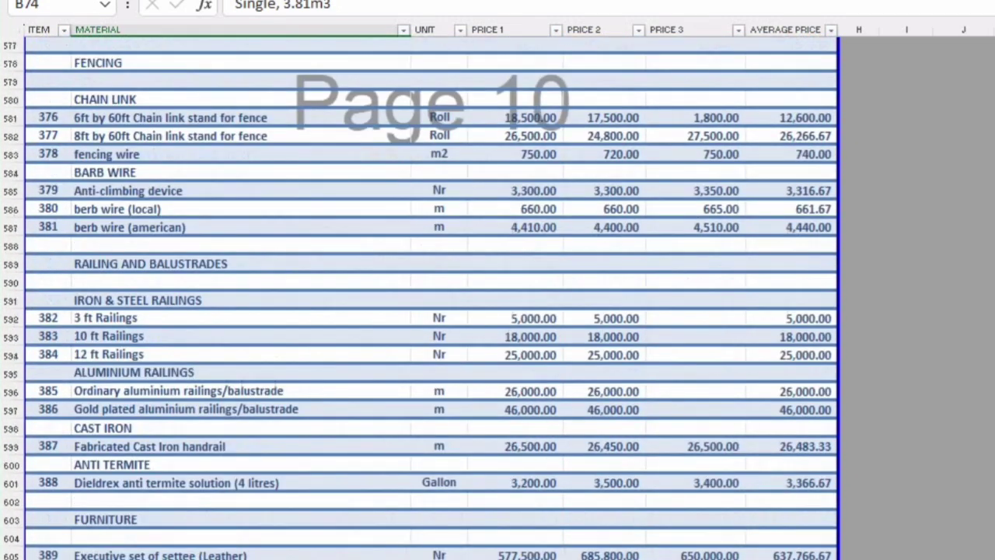
pyautogui.scroll(-1, 432, 311)
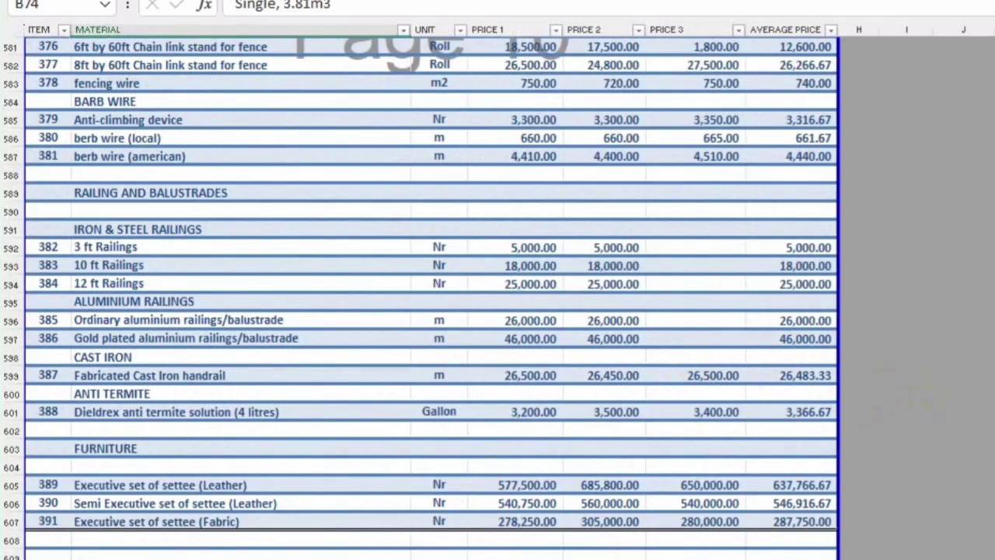
# Step: Review the material prices from hardcore, blocks, timber, roofing and reinforcement through fittings, railings and furniture down to the BASIC LABOUR RATES table
pyautogui.hotkey('ctrl', 'pageup')
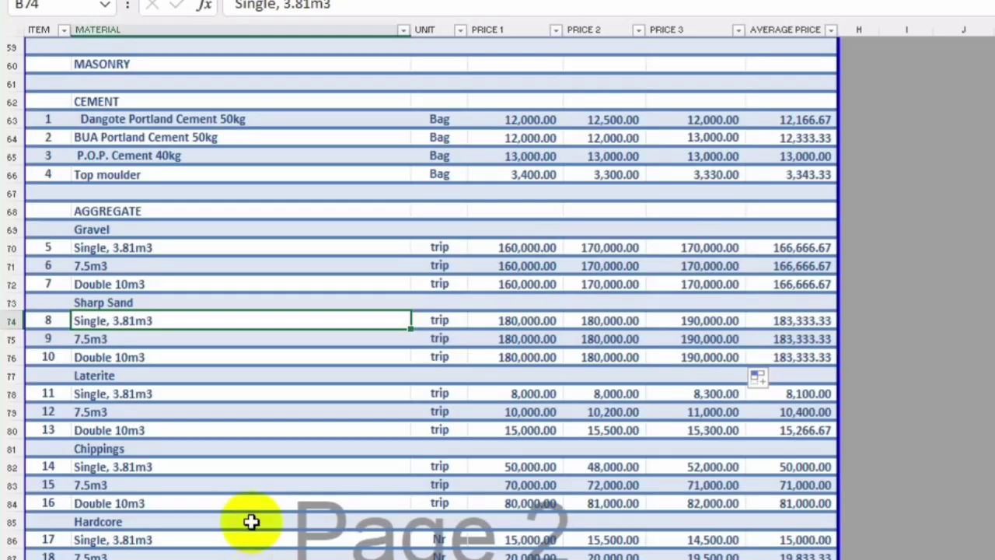
pyautogui.click(251, 522)
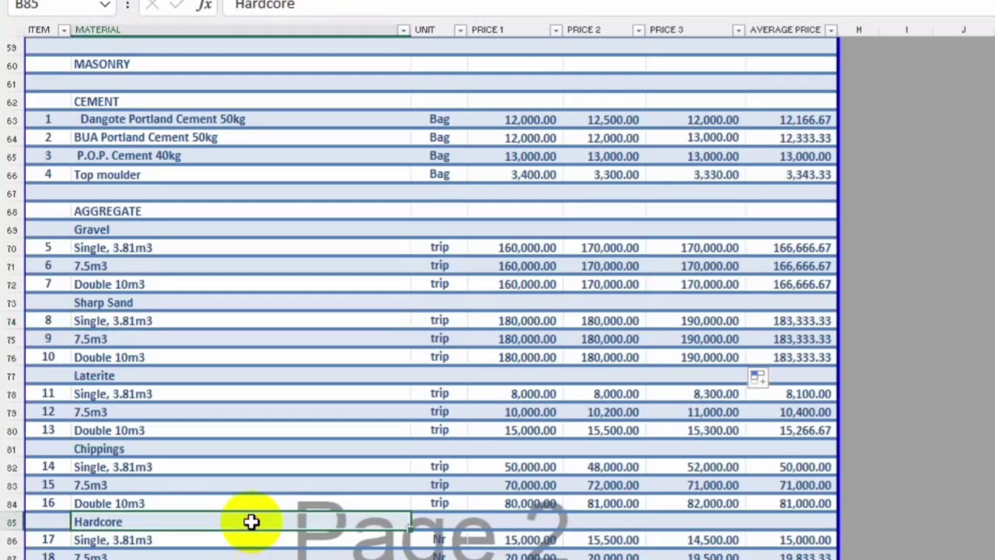
pyautogui.press('Down')
pyautogui.press('Down')
pyautogui.press('Down')
pyautogui.press('Down')
pyautogui.press('Down')
pyautogui.press('Down')
pyautogui.press('Down')
pyautogui.press('Down')
pyautogui.press('Down')
pyautogui.press('Down')
pyautogui.press('Down')
pyautogui.press('Down')
pyautogui.press('Down')
pyautogui.press('Down')
pyautogui.press('Down')
pyautogui.press('Down')
pyautogui.press('Down')
pyautogui.press('Down')
pyautogui.press('Down')
pyautogui.press('Down')
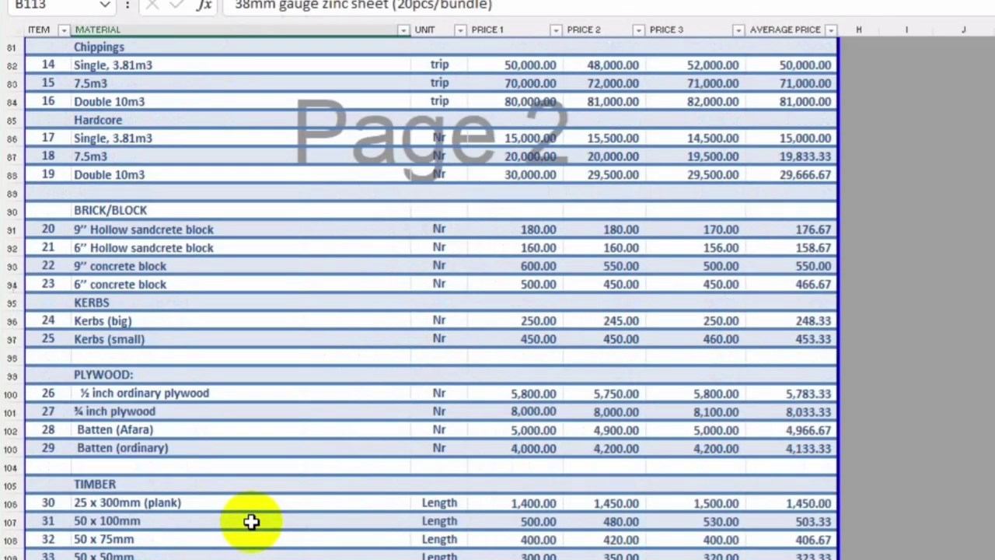
pyautogui.press('Down')
pyautogui.press('Down')
pyautogui.press('Down')
pyautogui.press('Down')
pyautogui.press('Down')
pyautogui.press('Down')
pyautogui.press('Down')
pyautogui.press('Down')
pyautogui.press('Down')
pyautogui.press('Down')
pyautogui.press('Down')
pyautogui.press('Down')
pyautogui.press('Down')
pyautogui.press('Down')
pyautogui.press('Down')
pyautogui.press('Down')
pyautogui.press('Down')
pyautogui.press('Down')
pyautogui.press('Down')
pyautogui.press('Down')
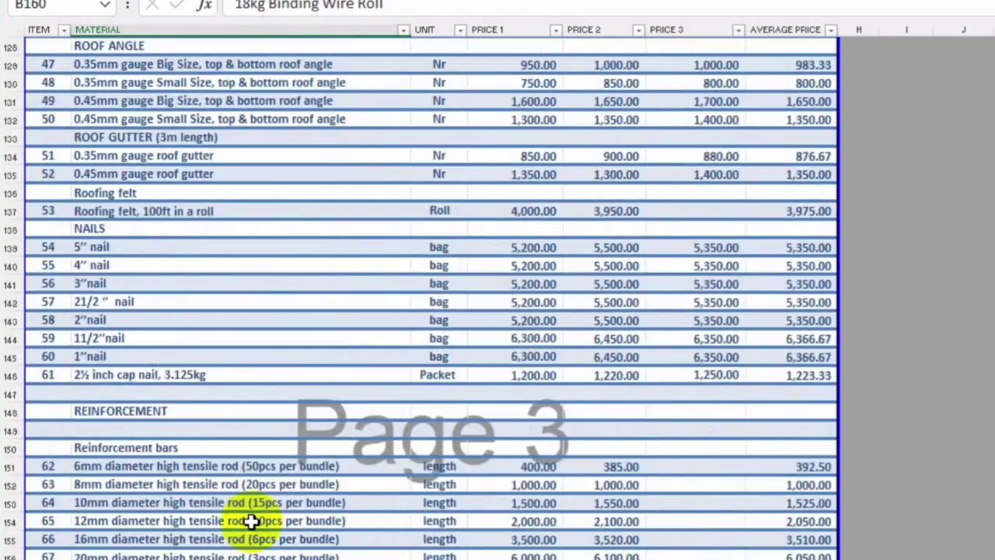
pyautogui.press('Down')
pyautogui.press('Down')
pyautogui.press('Down')
pyautogui.press('Down')
pyautogui.press('Down')
pyautogui.press('Down')
pyautogui.press('Down')
pyautogui.press('Down')
pyautogui.press('Down')
pyautogui.press('Down')
pyautogui.press('Down')
pyautogui.press('Down')
pyautogui.press('Down')
pyautogui.press('Down')
pyautogui.press('Down')
pyautogui.press('Down')
pyautogui.press('Down')
pyautogui.press('Down')
pyautogui.press('Down')
pyautogui.press('Down')
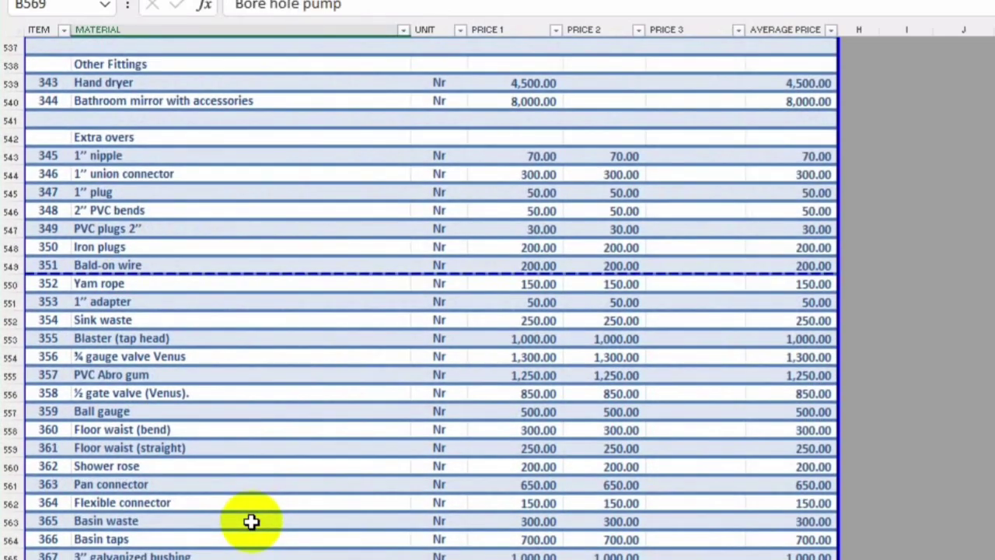
pyautogui.press('Down')
pyautogui.press('Down')
pyautogui.press('Down')
pyautogui.press('Down')
pyautogui.press('Down')
pyautogui.press('Down')
pyautogui.press('Down')
pyautogui.press('Down')
pyautogui.press('Down')
pyautogui.press('Down')
pyautogui.press('Down')
pyautogui.press('Down')
pyautogui.press('Down')
pyautogui.press('Down')
pyautogui.press('Down')
pyautogui.press('Down')
pyautogui.press('Down')
pyautogui.press('Down')
pyautogui.press('Down')
pyautogui.press('Down')
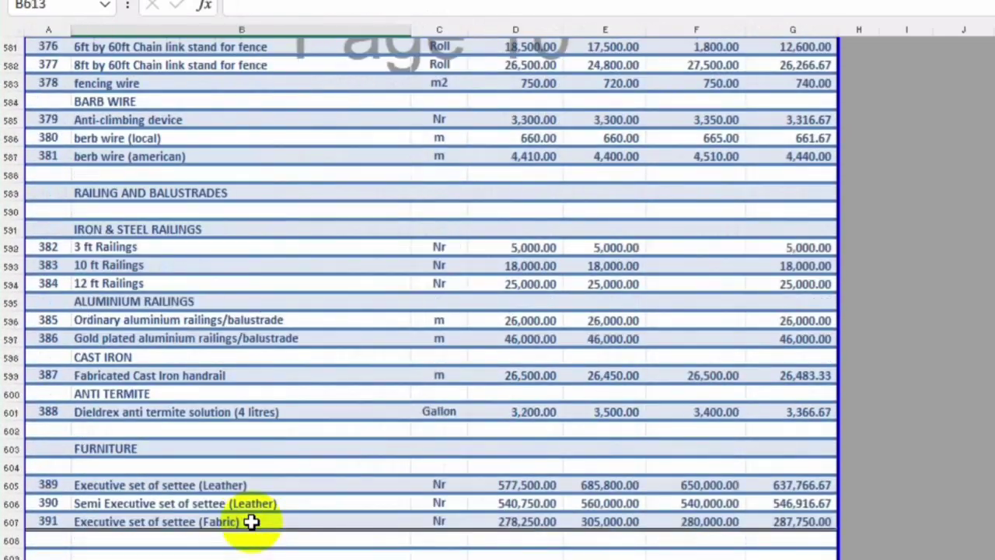
pyautogui.press('Down')
pyautogui.press('Down')
pyautogui.press('Down')
pyautogui.press('Down')
pyautogui.press('Down')
pyautogui.press('Down')
pyautogui.press('Down')
pyautogui.press('Down')
pyautogui.press('Down')
pyautogui.press('Down')
pyautogui.press('Down')
pyautogui.press('Down')
pyautogui.press('Down')
pyautogui.press('Down')
pyautogui.press('Down')
pyautogui.press('Down')
pyautogui.press('Down')
pyautogui.press('Down')
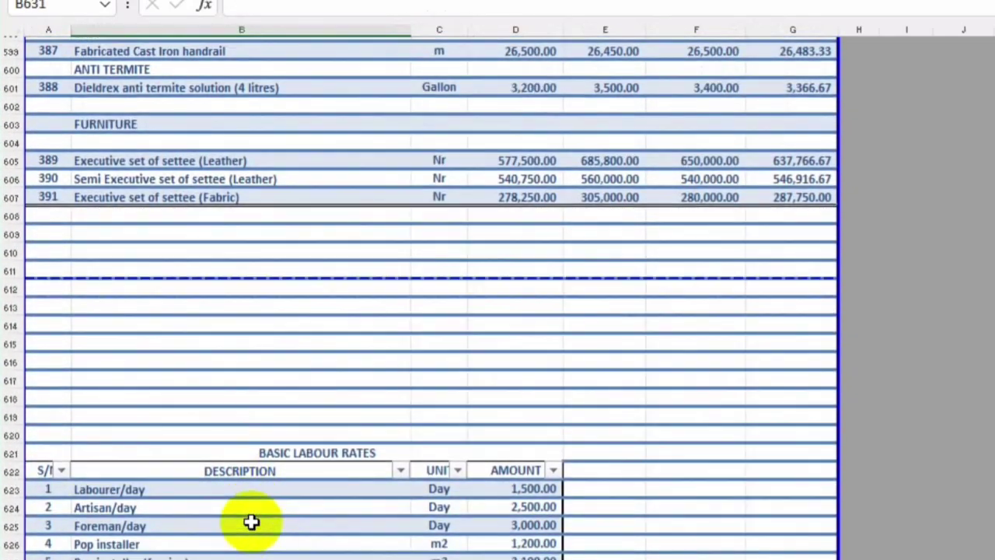
# Step: In the BASIC LABOUR RATES table, set the Labourer/day amount to 3,000 and the Artisan/day amount to 45,000
pyautogui.click(535, 483)
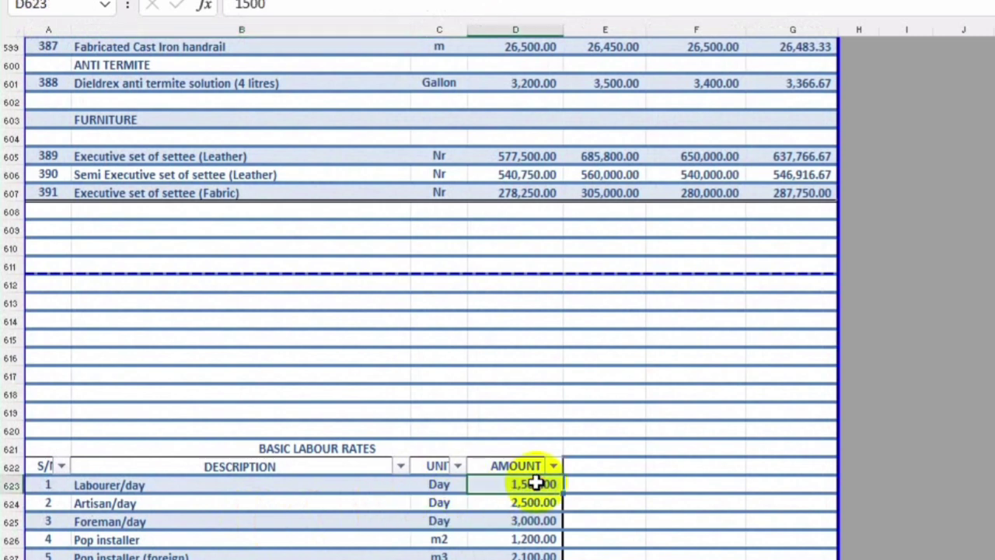
pyautogui.write('3000')
pyautogui.click(536, 505)
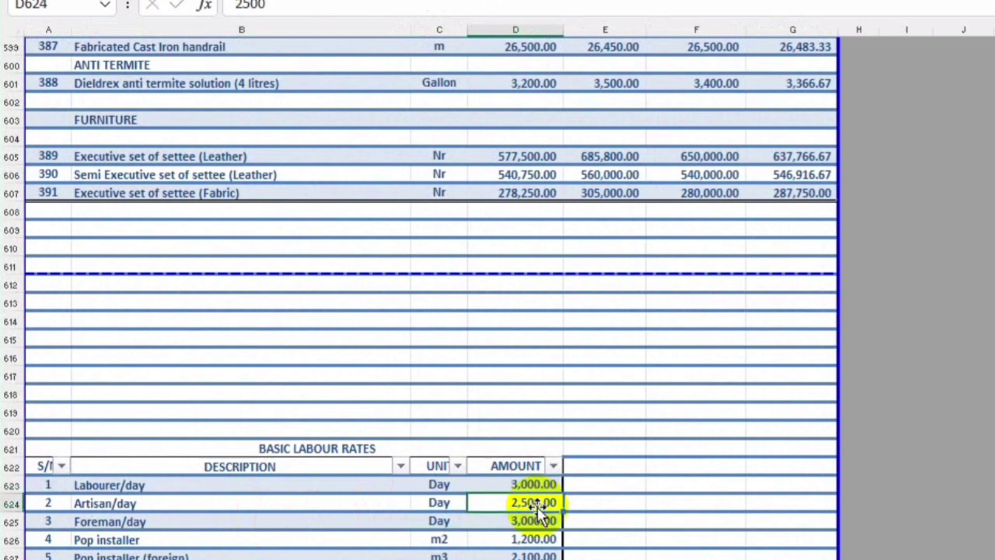
pyautogui.write('45000')
pyautogui.click(542, 520)
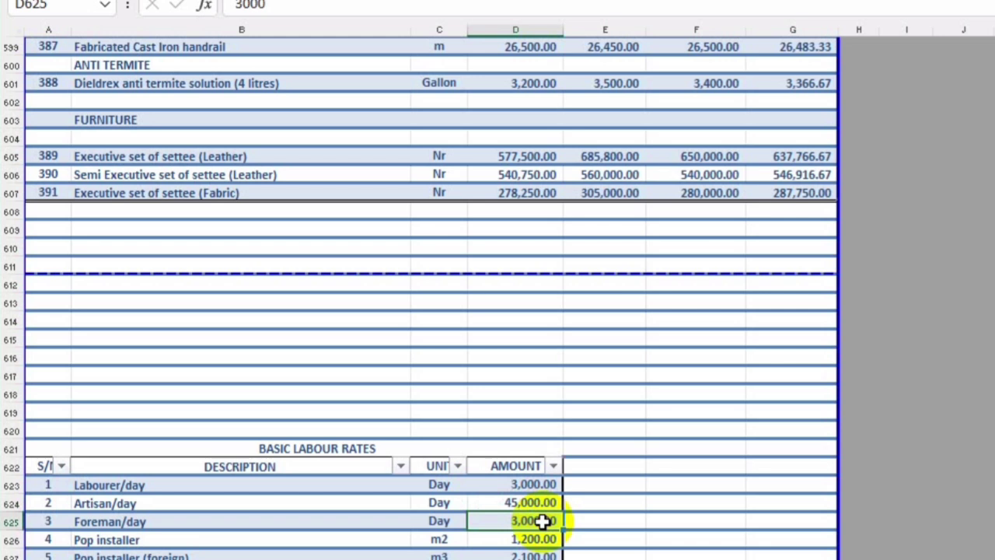
# Step: Correct the Artisan/day amount to 4,500 and set the Foreman/day amount to 6,000
pyautogui.click(534, 502)
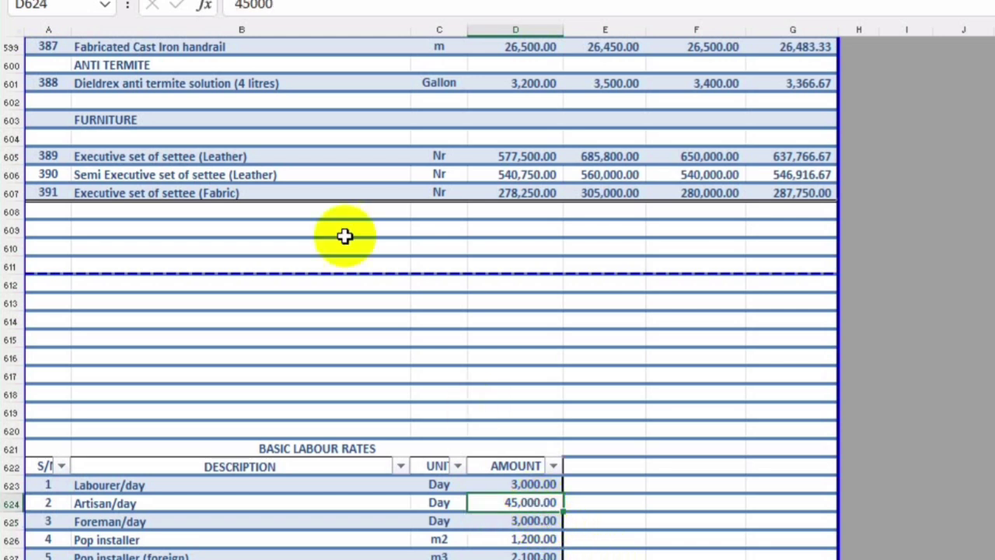
pyautogui.click(273, 4)
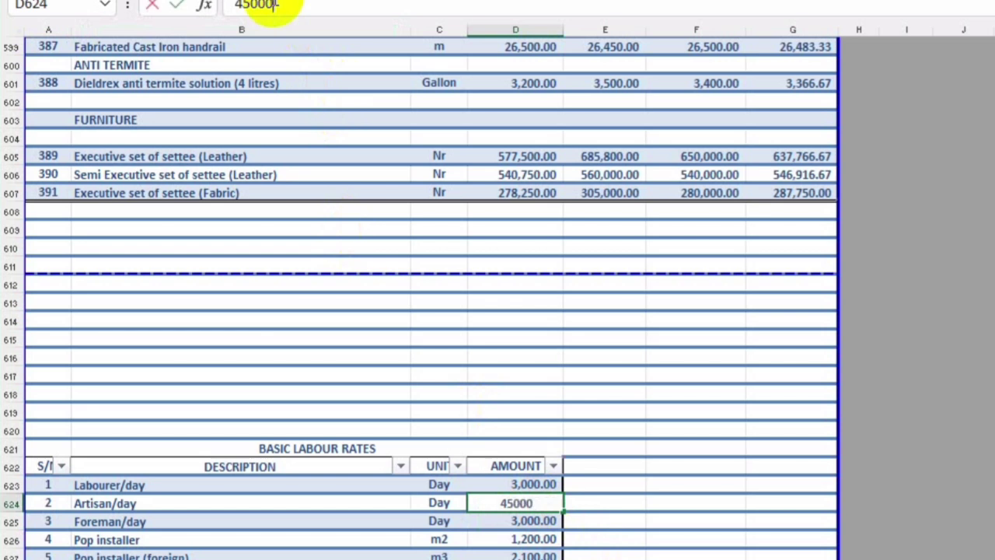
pyautogui.press('BackSpace')
pyautogui.press('Return')
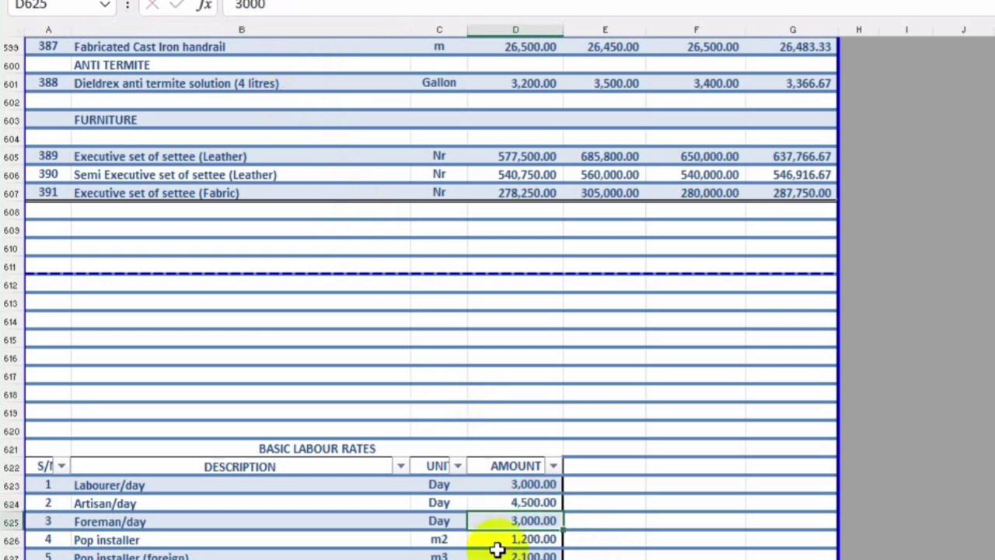
pyautogui.write('6000')
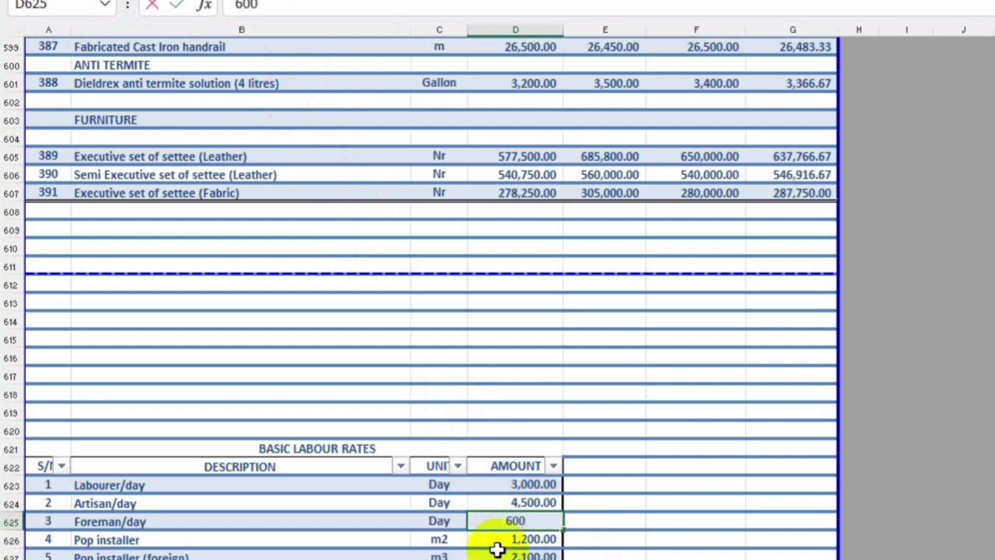
pyautogui.click(533, 554)
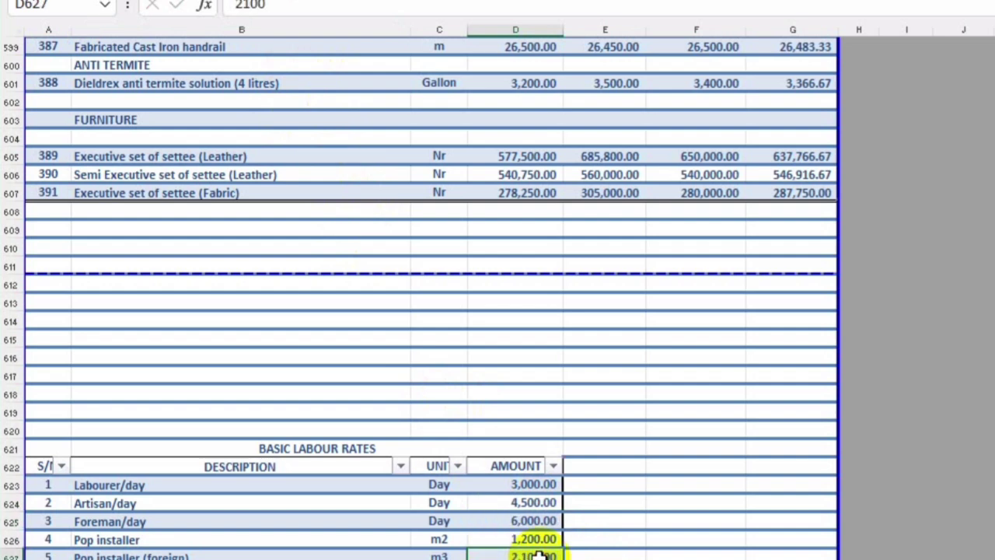
# Step: Set the daily amount for the conc. Mixer operator to 6,000
pyautogui.click(533, 559)
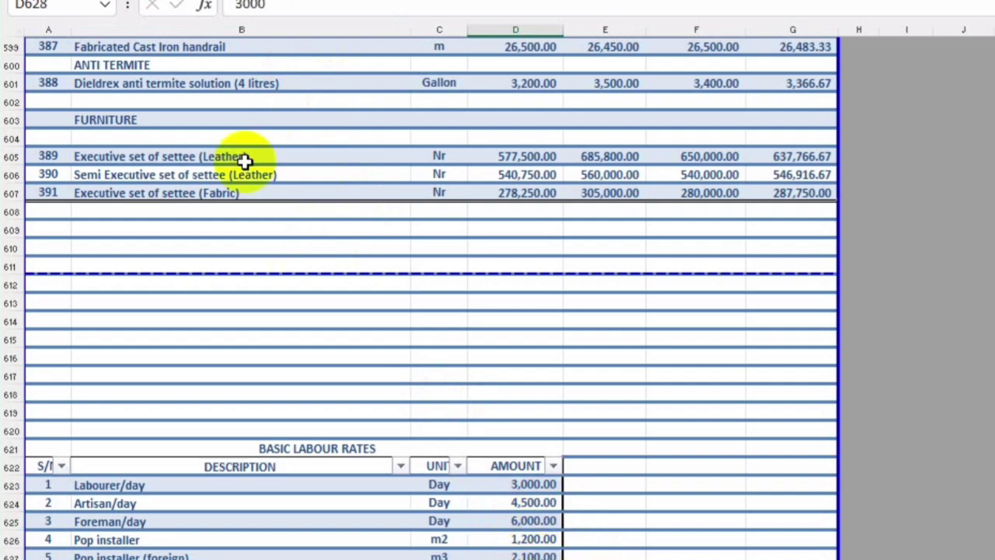
pyautogui.click(251, 7)
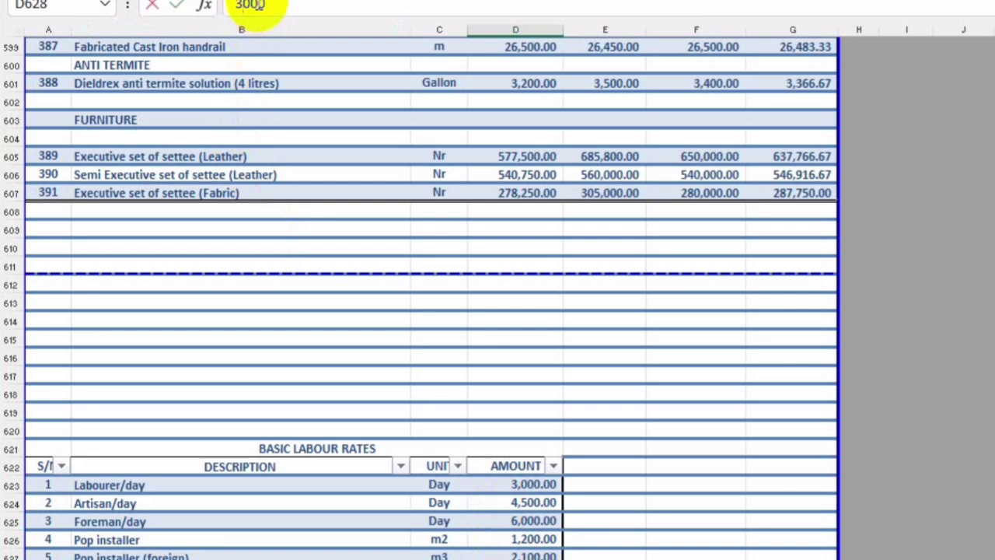
pyautogui.press('Return')
# Step: In the EQUIPMENTS table, set the daily hire of the 2 bags conc. Mixer including operator to 55,000
pyautogui.press('Down')
pyautogui.press('Down')
pyautogui.press('Down')
pyautogui.press('Down')
pyautogui.press('Down')
pyautogui.press('Down')
pyautogui.press('Down')
pyautogui.press('Down')
pyautogui.press('Down')
pyautogui.press('Down')
pyautogui.press('Down')
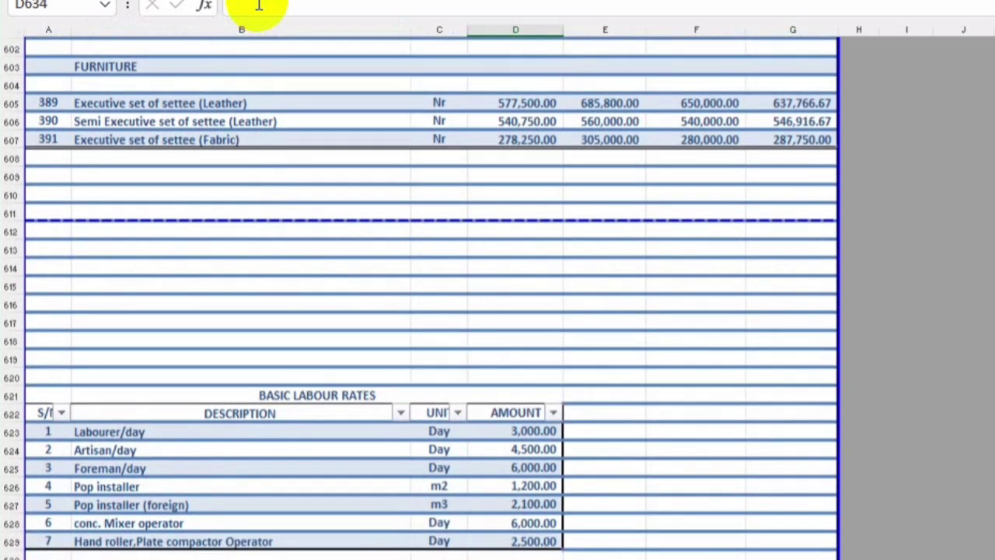
pyautogui.press('Down')
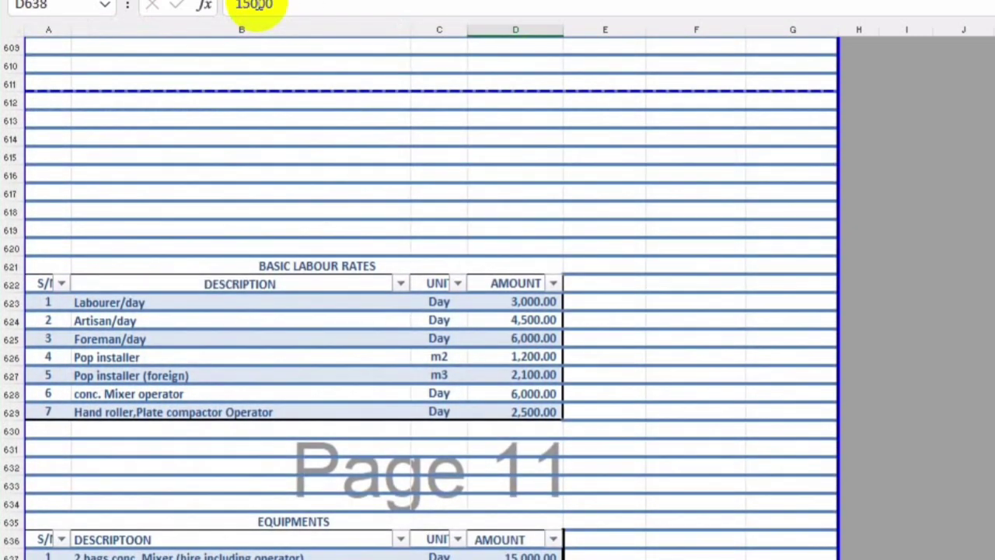
pyautogui.press('Up')
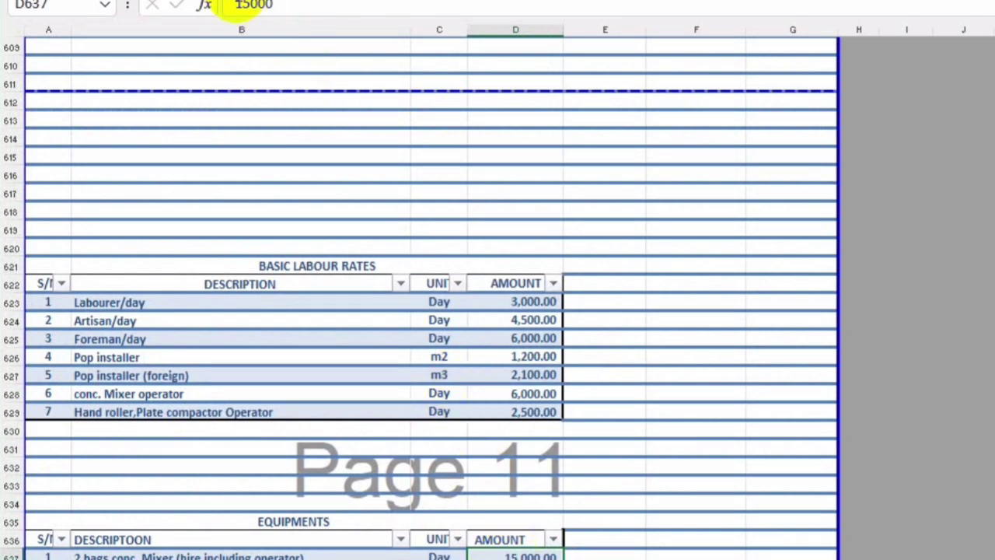
pyautogui.click(242, 7)
pyautogui.press('BackSpace')
pyautogui.write('5')
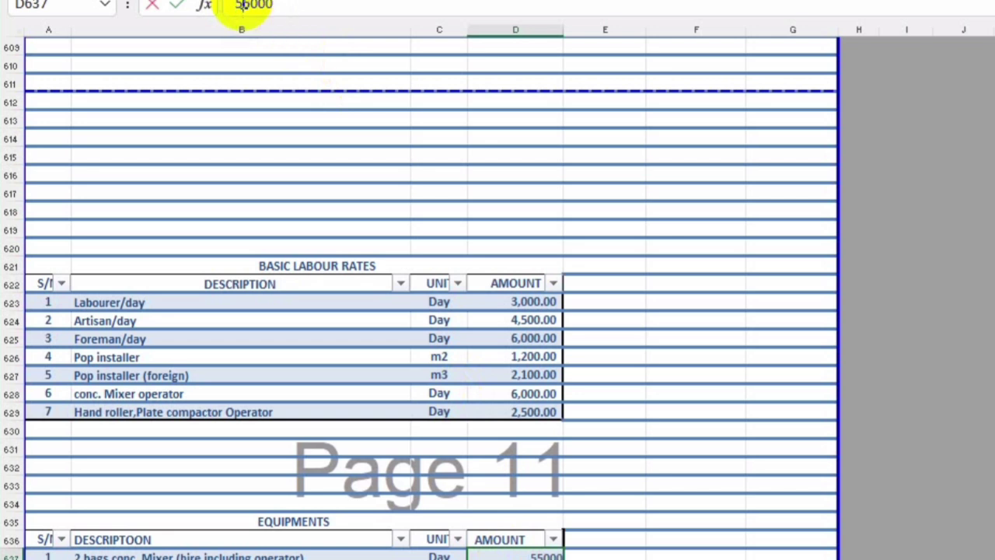
pyautogui.press('Return')
# Step: Go back up past the labour rates and switch to the RATE SUMMARY sheet
pyautogui.press('Up')
pyautogui.press('Up')
pyautogui.press('Up')
pyautogui.press('Up')
pyautogui.press('Up')
pyautogui.press('Up')
pyautogui.press('Up')
pyautogui.press('Up')
pyautogui.press('Up')
pyautogui.press('Up')
pyautogui.press('Up')
pyautogui.press('Up')
pyautogui.press('Up')
pyautogui.press('Up')
pyautogui.press('Up')
pyautogui.press('Up')
pyautogui.press('Up')
pyautogui.press('Up')
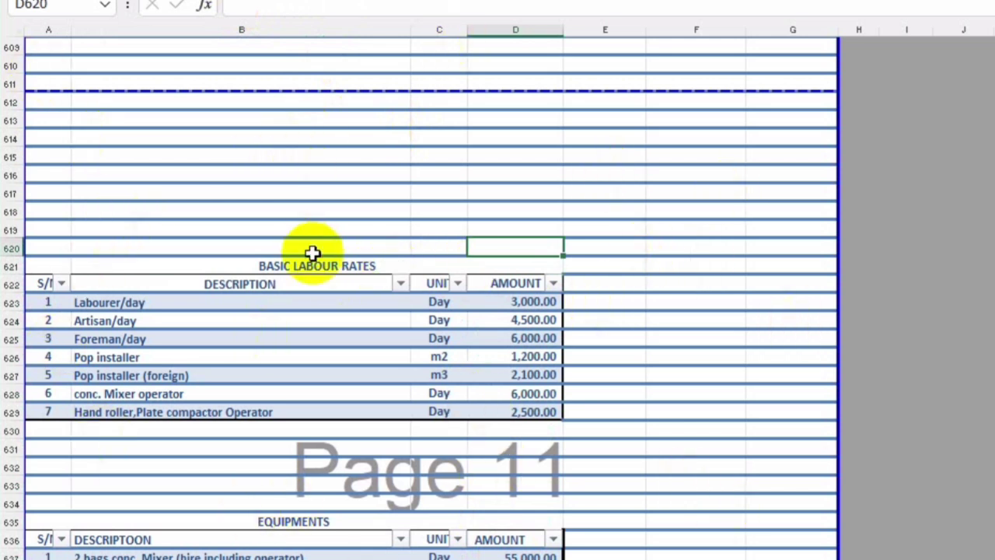
pyautogui.hotkey('ctrl', 'pageup')
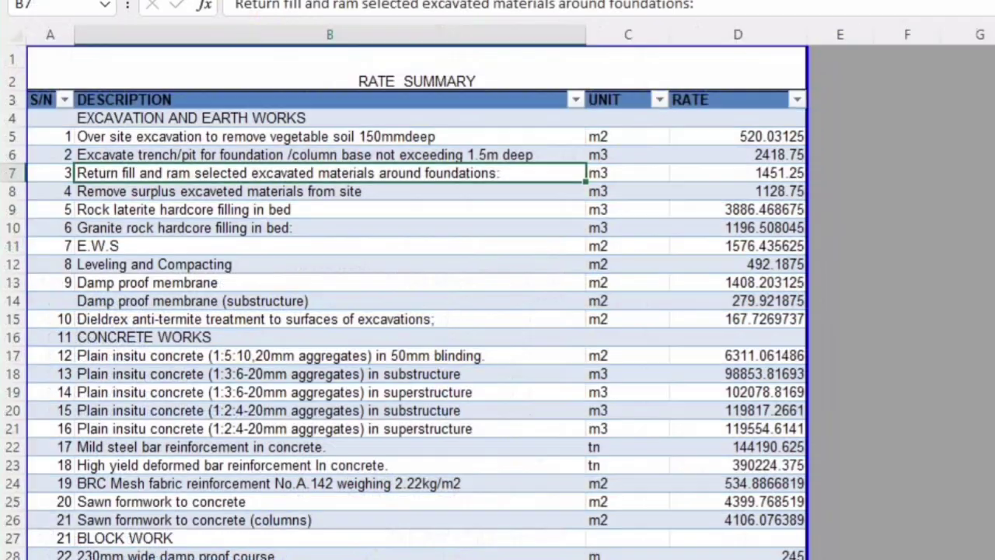